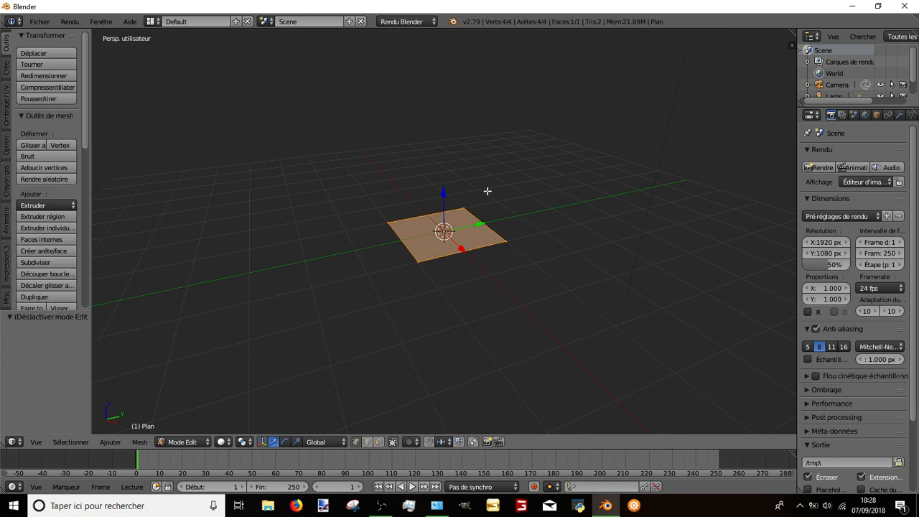
# Step: Rotate the plane 90° around the X axis and add a centred vertical loop cut
pyautogui.write('rx90')
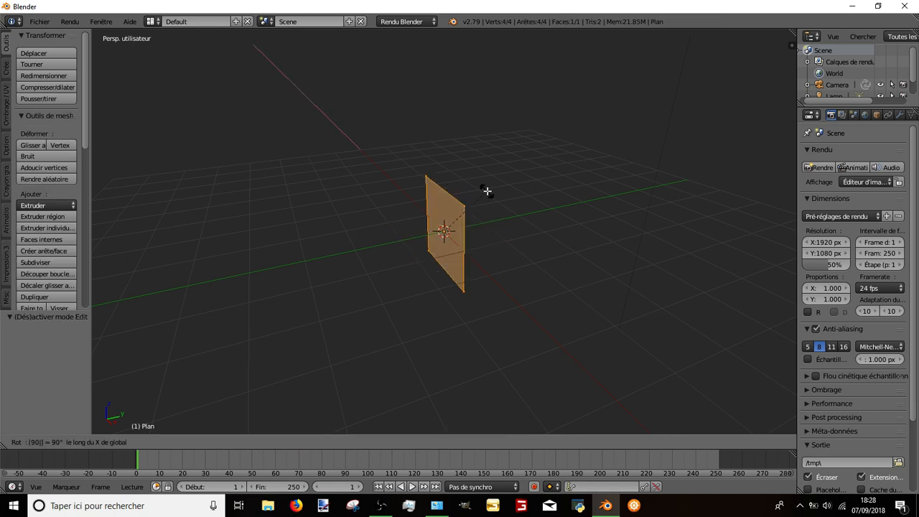
pyautogui.click(489, 187)
pyautogui.press('a')
pyautogui.scroll(2, 493, 174)
pyautogui.click(49, 274)
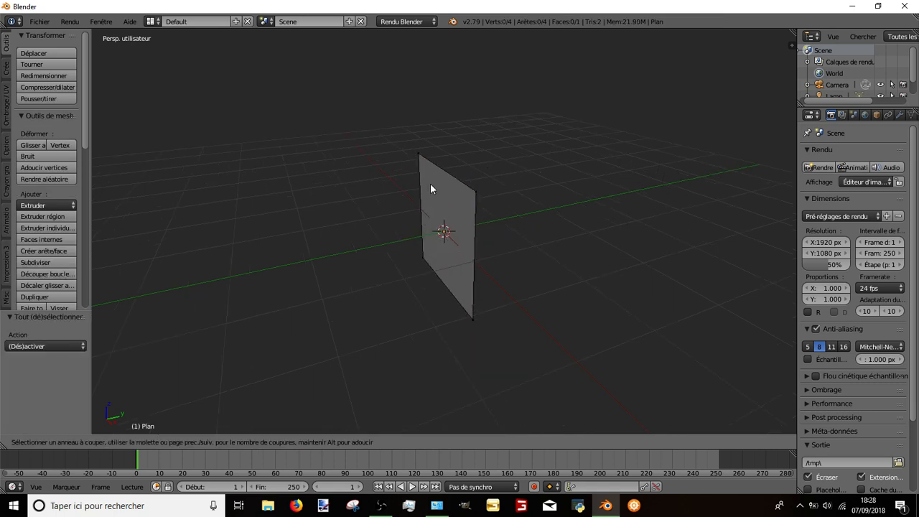
pyautogui.doubleClick(455, 178)
pyautogui.press('a')
# Step: Delete the two outer vertices on the negative X side so only half of the plane remains
pyautogui.moveTo(474, 179); pyautogui.dragTo(570, 190, button='middle')
pyautogui.press('z')
pyautogui.press('c')
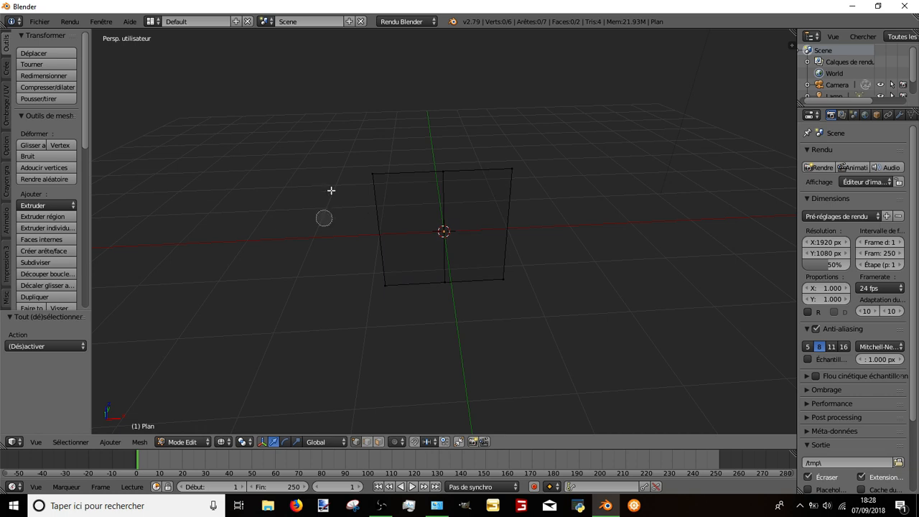
pyautogui.scroll(-7, 366, 179)
pyautogui.click(364, 176)
pyautogui.click(387, 272)
pyautogui.rightClick(388, 275)
pyautogui.press('x')
pyautogui.click(386, 271)
pyautogui.hotkey('ctrl', 'z')
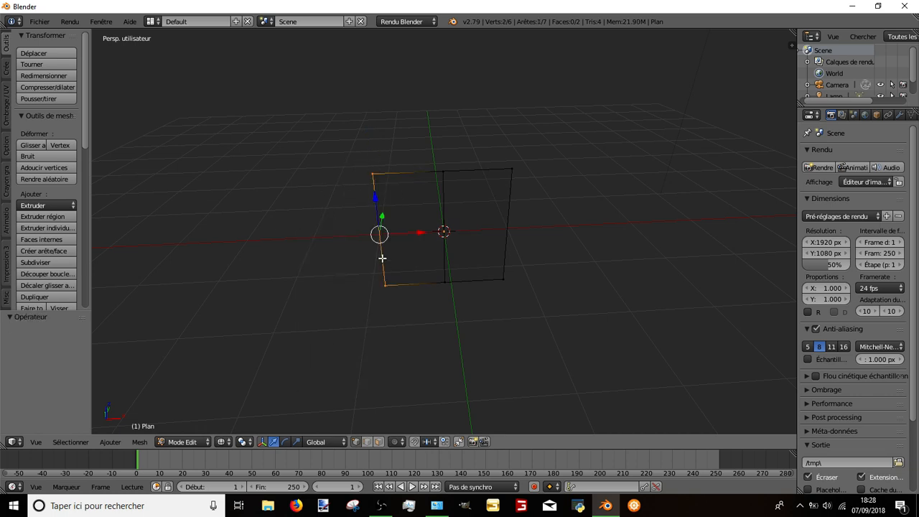
pyautogui.press('x')
pyautogui.click(373, 233)
# Step: Move the whole half plane up along Z until it sits above its origin, and leave Edit Mode
pyautogui.press('a')
pyautogui.press('KP_3')
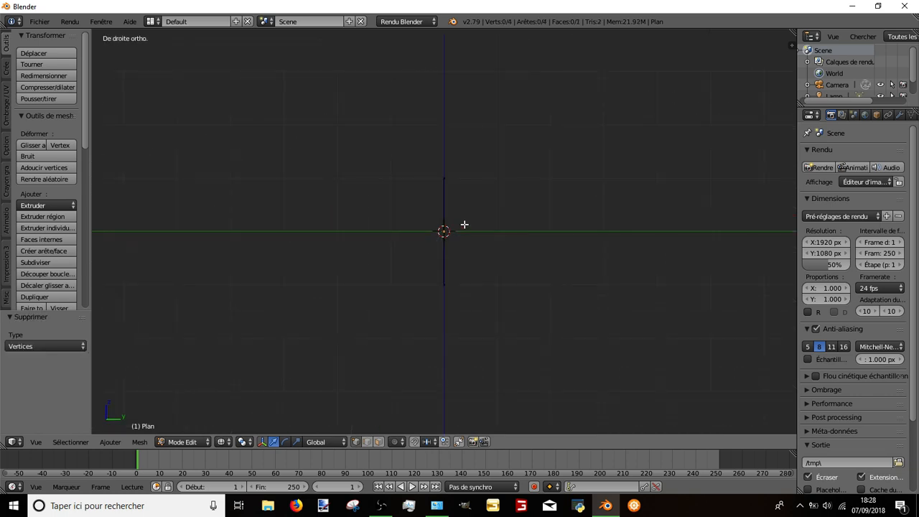
pyautogui.press('Tab')
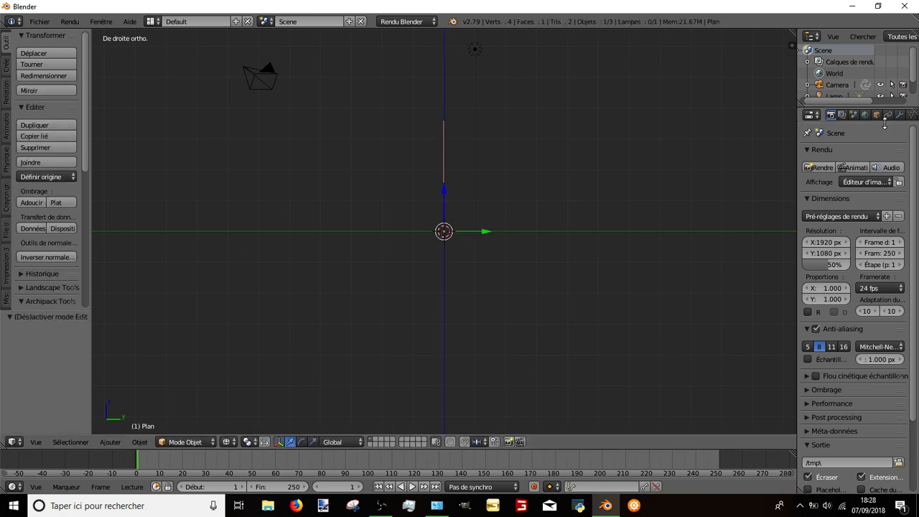
# Step: Add a Visser (Screw) modifier to the plane, revolving around the X axis with 32 steps
pyautogui.click(899, 115)
pyautogui.click(875, 153)
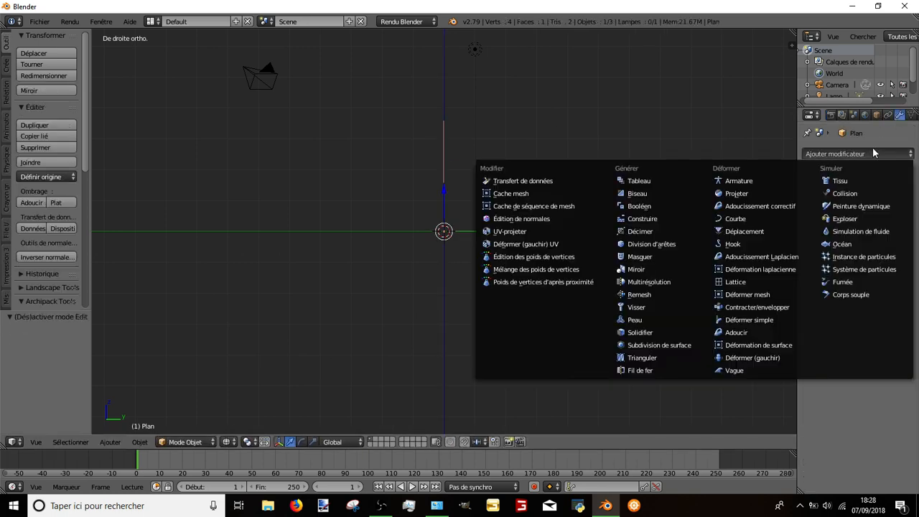
pyautogui.click(657, 308)
pyautogui.press('Tab')
pyautogui.click(843, 204)
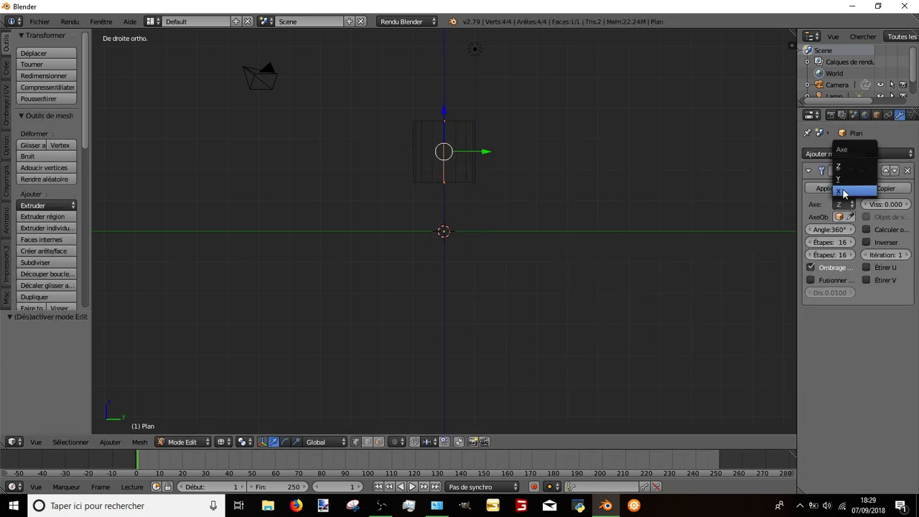
pyautogui.click(841, 164)
pyautogui.click(842, 242)
pyautogui.write('32')
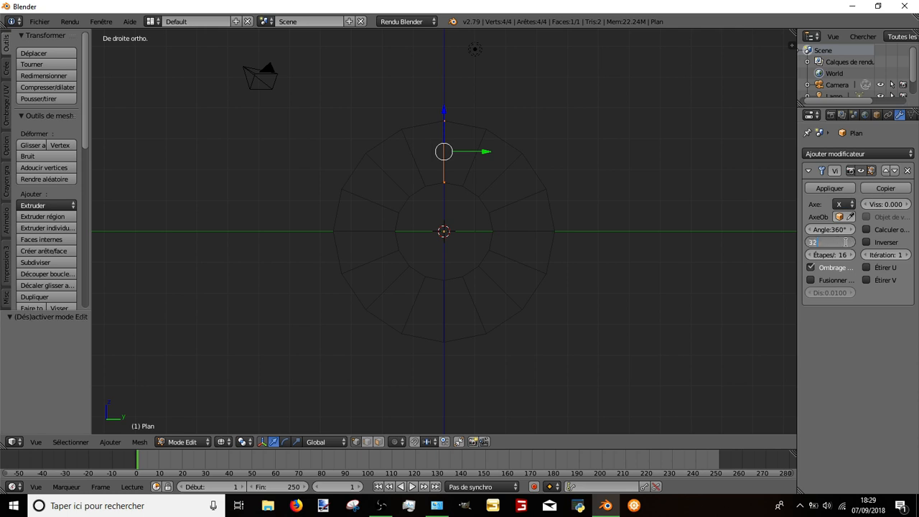
pyautogui.press('Return')
# Step: Raise the profile along Z to enlarge the ring's central hole
pyautogui.moveTo(599, 201)
pyautogui.mouseDown(button='middle')
pyautogui.moveTo(611, 251)
pyautogui.moveTo(473, 146)
pyautogui.mouseUp(button='middle')
pyautogui.press('z')
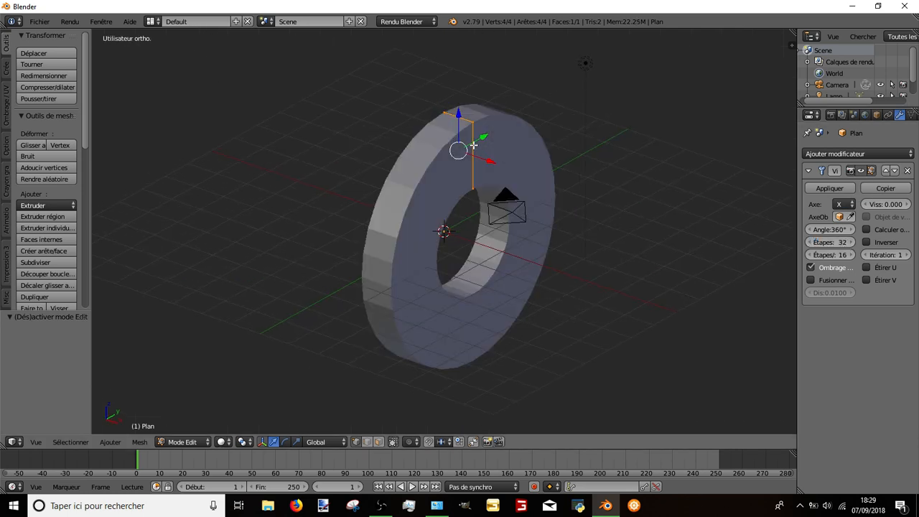
pyautogui.moveTo(459, 123); pyautogui.dragTo(459, 100)
pyautogui.press('Tab')
pyautogui.scroll(1, 476, 141)
pyautogui.keyDown('shift'); pyautogui.moveTo(467, 147); pyautogui.dragTo(417, 217, button='middle'); pyautogui.keyUp('shift')
pyautogui.press('Tab')
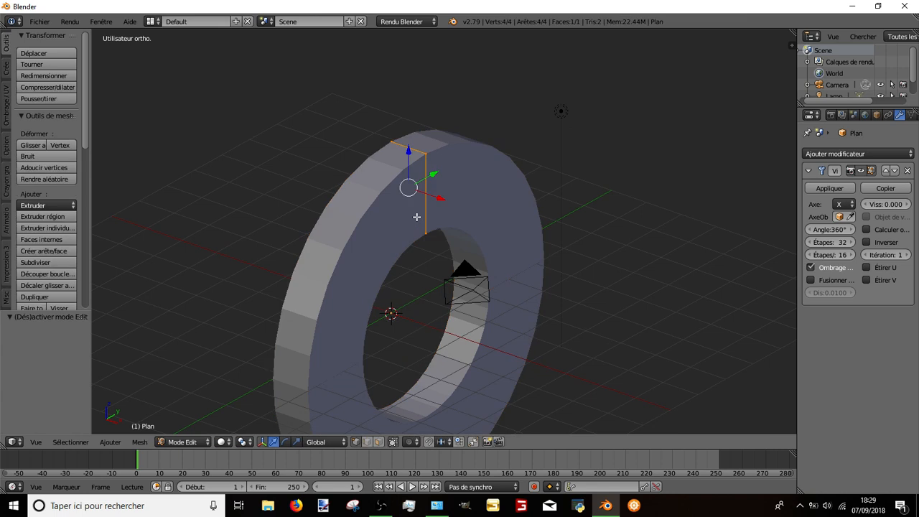
# Step: Add two horizontal loop cuts to the profile and push the middle two outer vertices outward along X
pyautogui.click(46, 274)
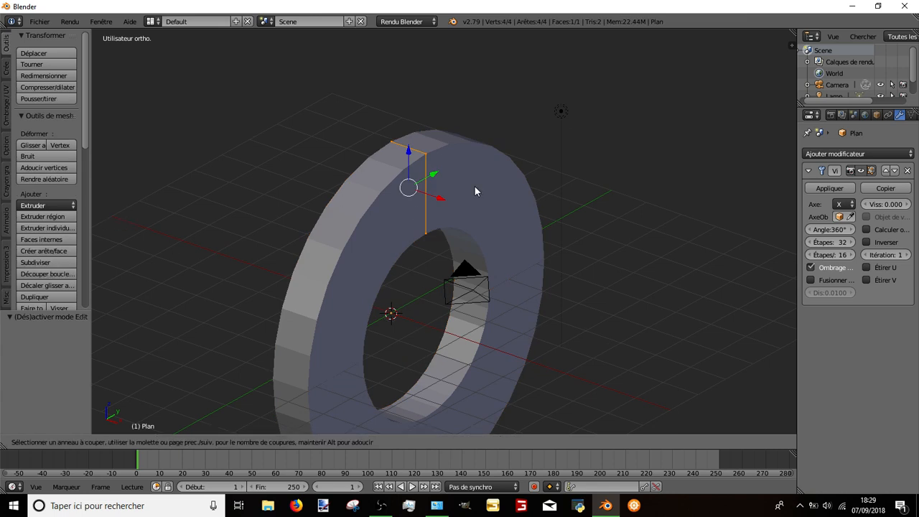
pyautogui.scroll(1, 431, 206)
pyautogui.click(430, 205)
pyautogui.rightClick(431, 205)
pyautogui.press('z')
pyautogui.press('a')
pyautogui.scroll(1, 433, 195)
pyautogui.press('c')
pyautogui.moveTo(431, 190)
pyautogui.mouseDown()
pyautogui.moveTo(425, 181)
pyautogui.moveTo(457, 195)
pyautogui.mouseUp()
pyautogui.rightClick(425, 181)
pyautogui.press('z')
pyautogui.press('a')
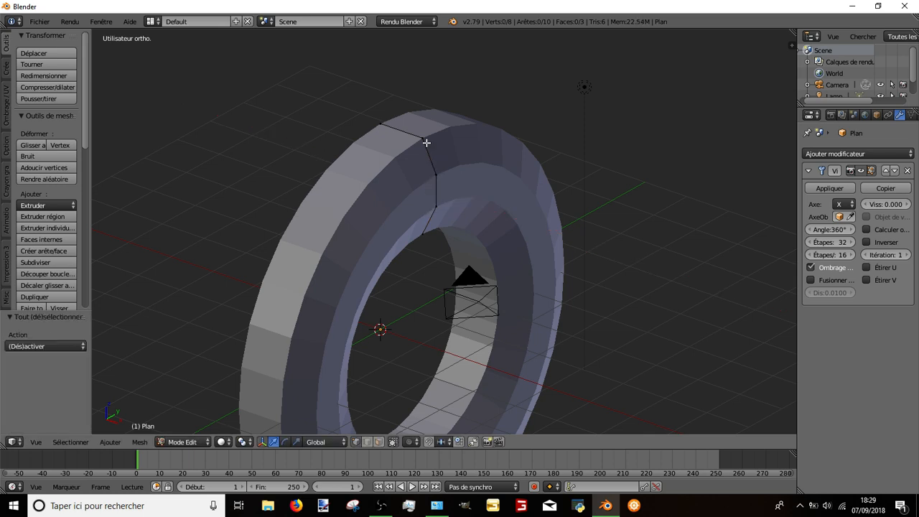
# Step: Move the profile's top outer corner vertex by -0.123 along X
pyautogui.moveTo(420, 114); pyautogui.dragTo(431, 141)
pyautogui.hotkey('ctrl', 'z')
# Step: Add a loop cut across the profile's top section and adjust its outer vertex to round the tyre's shoulder
pyautogui.click(48, 273)
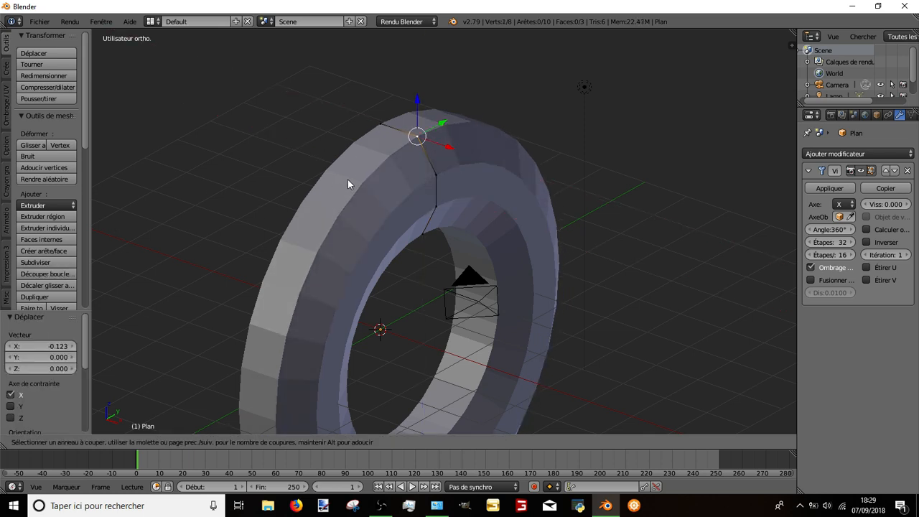
pyautogui.click(430, 155)
pyautogui.click(430, 156)
pyautogui.moveTo(441, 157); pyautogui.dragTo(434, 140)
pyautogui.moveTo(450, 158); pyautogui.dragTo(443, 156)
pyautogui.press('a')
# Step: Select all four faces of the profile in wireframe display
pyautogui.moveTo(443, 156)
pyautogui.mouseDown(button='middle')
pyautogui.moveTo(558, 156)
pyautogui.moveTo(509, 238)
pyautogui.mouseUp(button='middle')
pyautogui.scroll(2, 509, 238)
pyautogui.press('z')
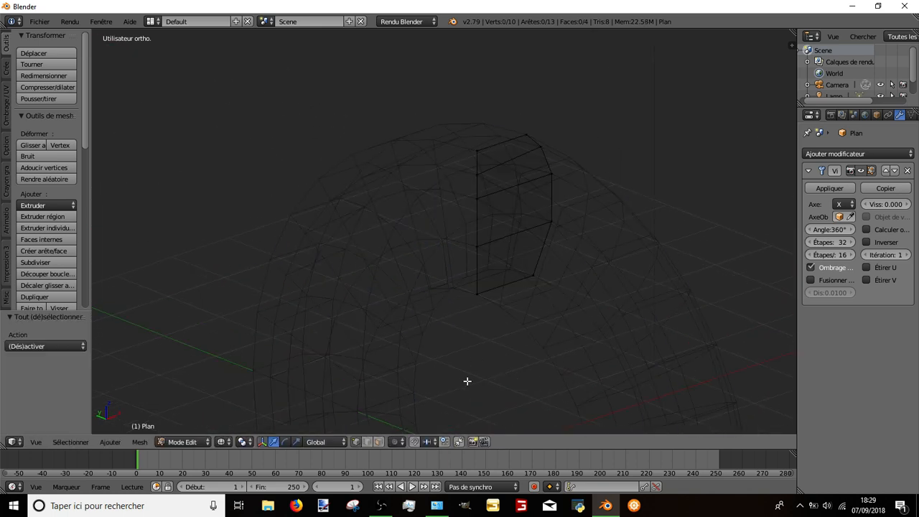
pyautogui.rightClick(518, 261)
pyautogui.keyDown('shift'); pyautogui.rightClick(513, 211); pyautogui.keyUp('shift')
pyautogui.keyDown('shift'); pyautogui.rightClick(513, 175); pyautogui.keyUp('shift')
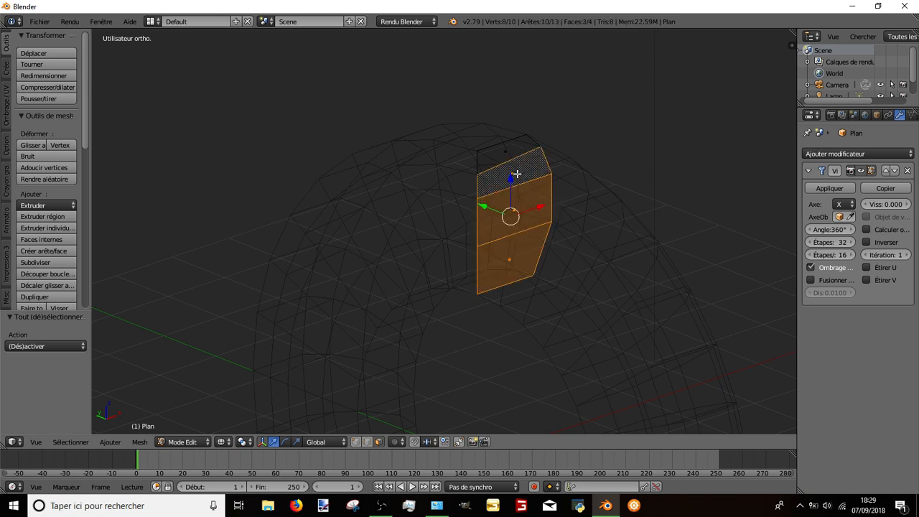
pyautogui.keyDown('shift'); pyautogui.rightClick(514, 159); pyautogui.keyUp('shift')
pyautogui.press('x')
pyautogui.click(511, 186)
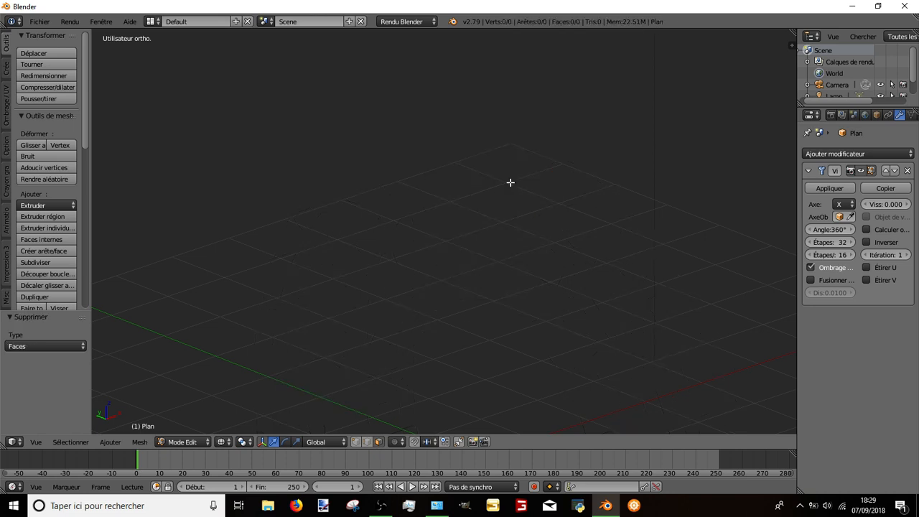
pyautogui.hotkey('ctrl', 'z')
pyautogui.press('x')
pyautogui.click(516, 208)
pyautogui.hotkey('ctrl', 'z')
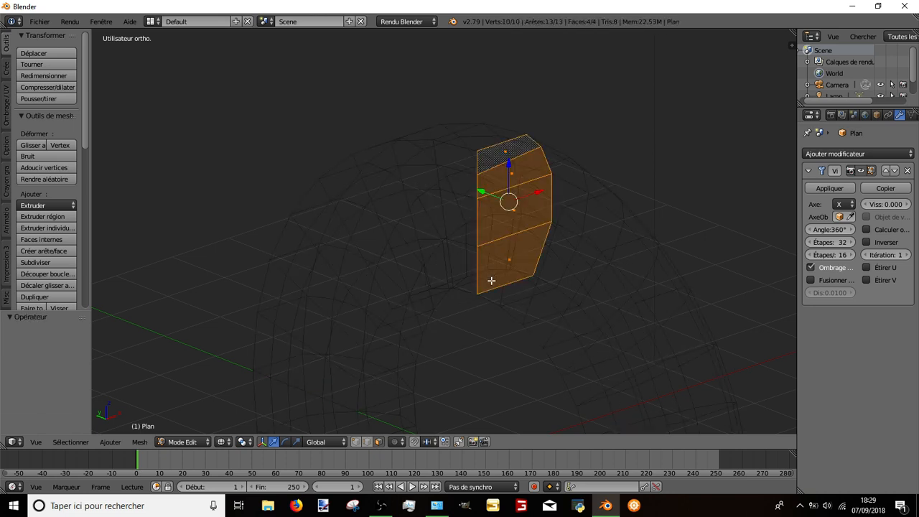
# Step: Delete only the profile's selected faces, keeping their edges and vertices
pyautogui.press('x')
pyautogui.click(485, 300)
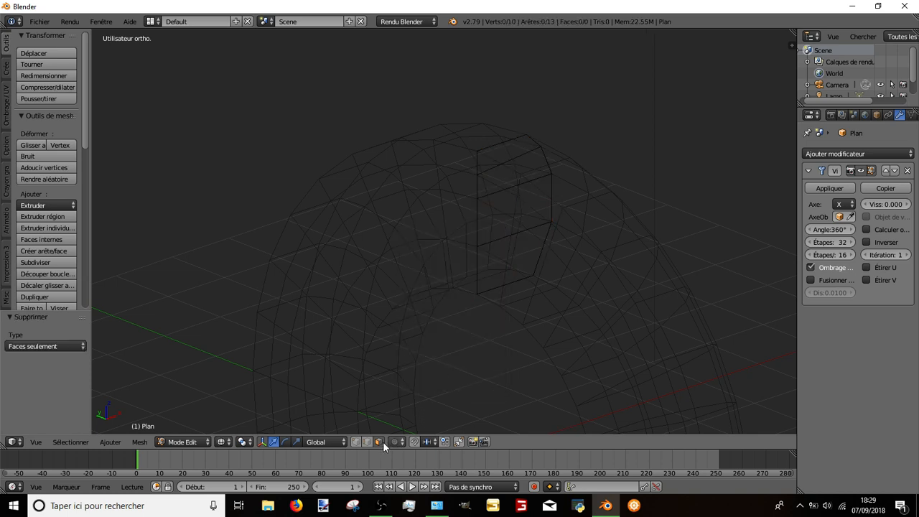
# Step: Delete the profile's inner cross edges and the vertical edges on the centre plane, leaving only the outer contour
pyautogui.keyDown('shift'); pyautogui.rightClick(481, 230); pyautogui.keyUp('shift')
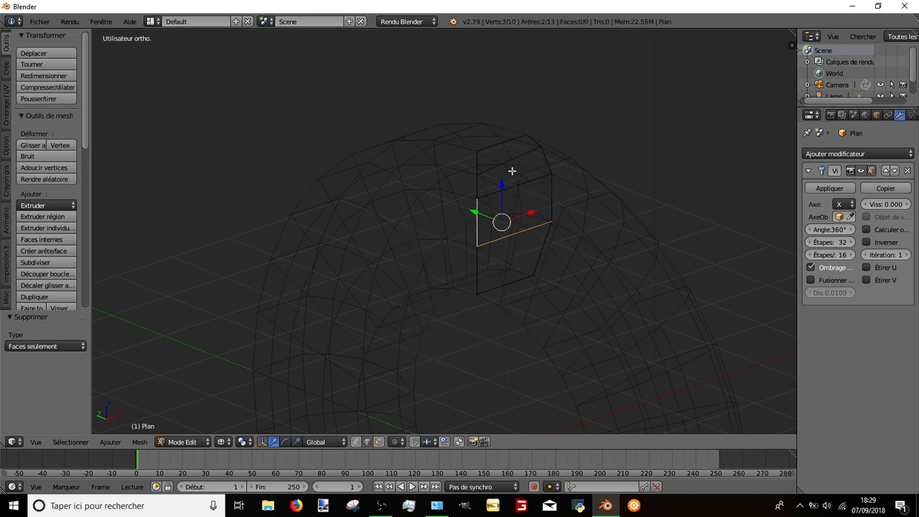
pyautogui.keyDown('shift'); pyautogui.rightClick(515, 186); pyautogui.keyUp('shift')
pyautogui.keyDown('shift'); pyautogui.rightClick(511, 162); pyautogui.keyUp('shift')
pyautogui.keyDown('shift'); pyautogui.rightClick(476, 174); pyautogui.keyUp('shift')
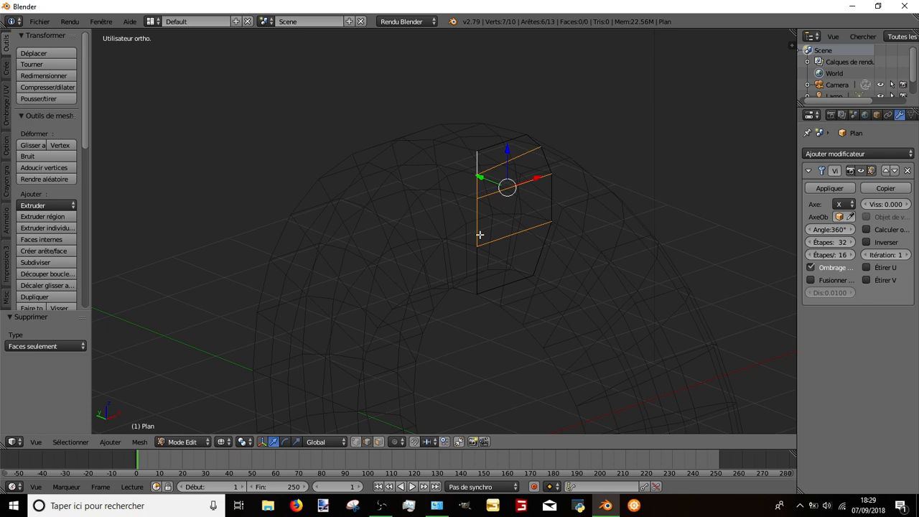
pyautogui.keyDown('shift'); pyautogui.rightClick(476, 262); pyautogui.keyUp('shift')
pyautogui.press('x')
pyautogui.click(476, 254)
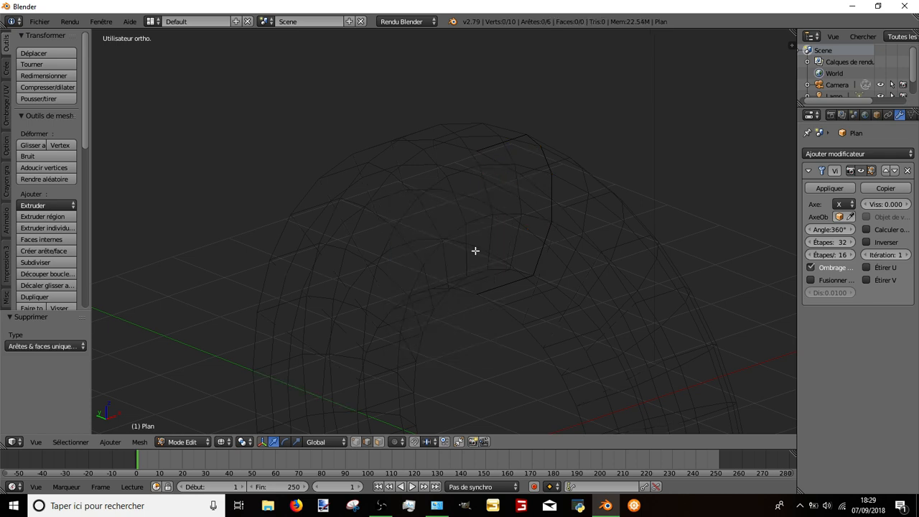
# Step: Leave Edit Mode and turn off smooth shading in the Screw modifier
pyautogui.scroll(-2, 527, 204)
pyautogui.press('Tab')
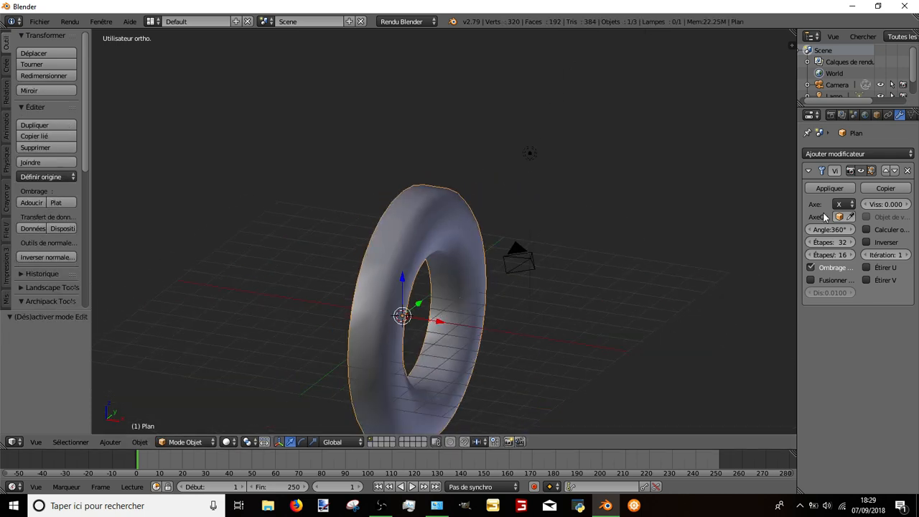
pyautogui.click(810, 267)
# Step: Add a Miroir (Mirror) modifier to the half tyre and apply both the Screw and Mirror modifiers
pyautogui.click(863, 155)
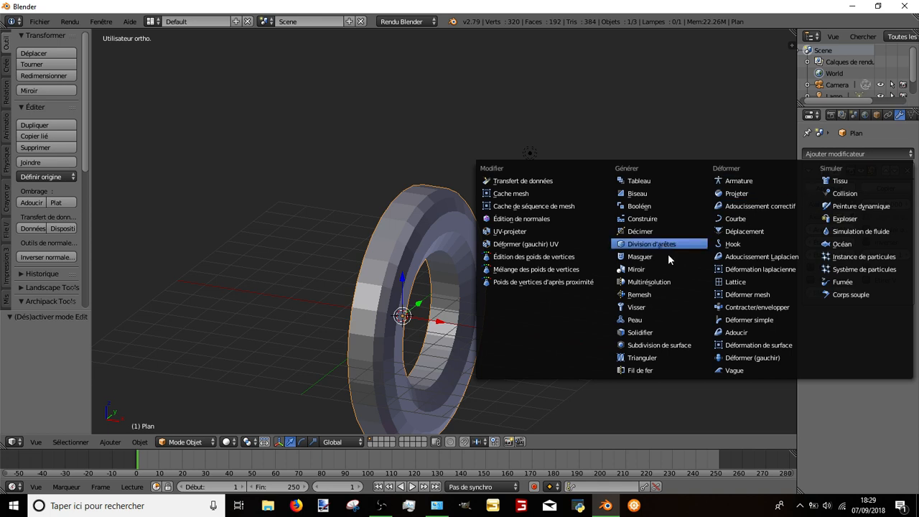
pyautogui.click(624, 268)
pyautogui.click(831, 188)
pyautogui.click(830, 189)
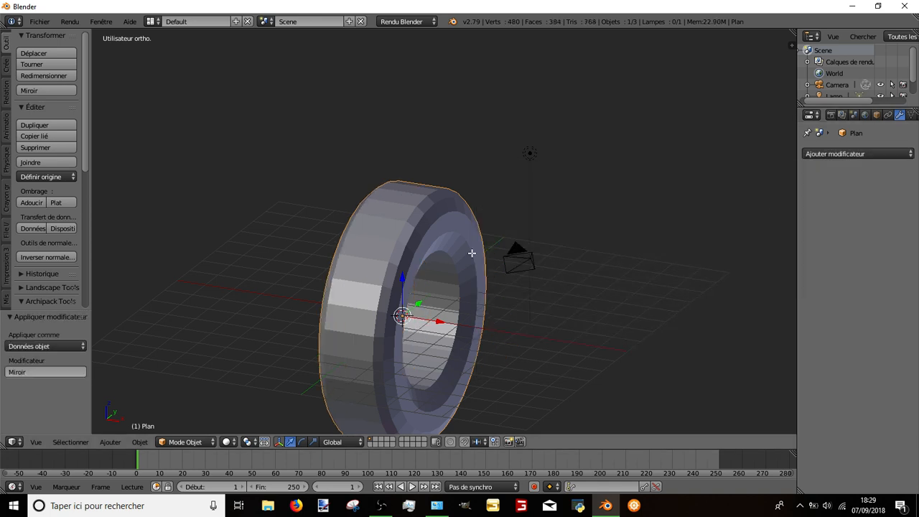
# Step: Select the entire tyre mesh in Edit Mode and remove its duplicate vertices
pyautogui.press('Tab')
pyautogui.press('a')
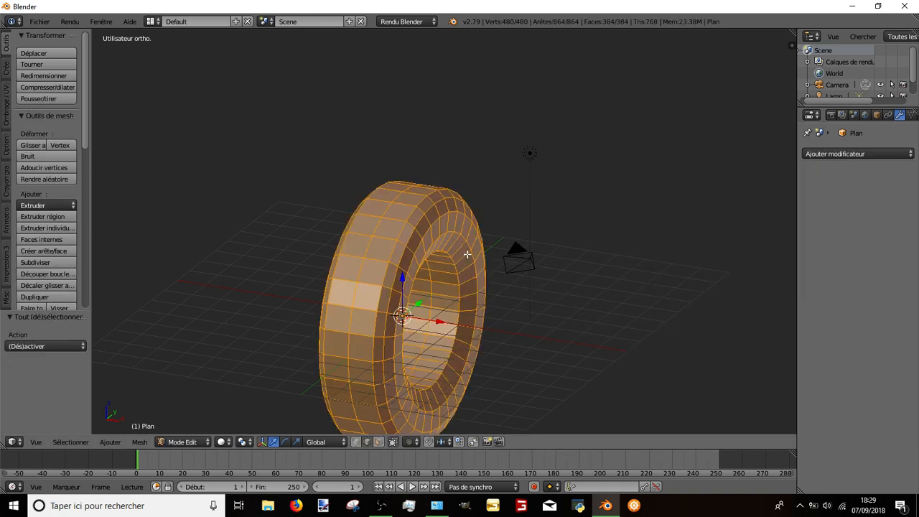
pyautogui.press('a')
pyautogui.press('a')
pyautogui.scroll(-5, 54, 284)
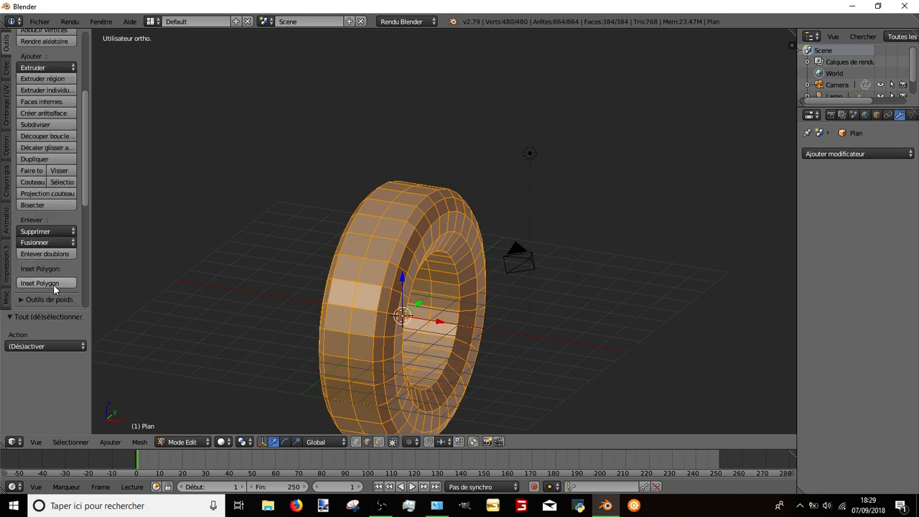
pyautogui.click(56, 255)
pyautogui.scroll(3, 460, 213)
pyautogui.moveTo(457, 244); pyautogui.dragTo(394, 262, button='middle')
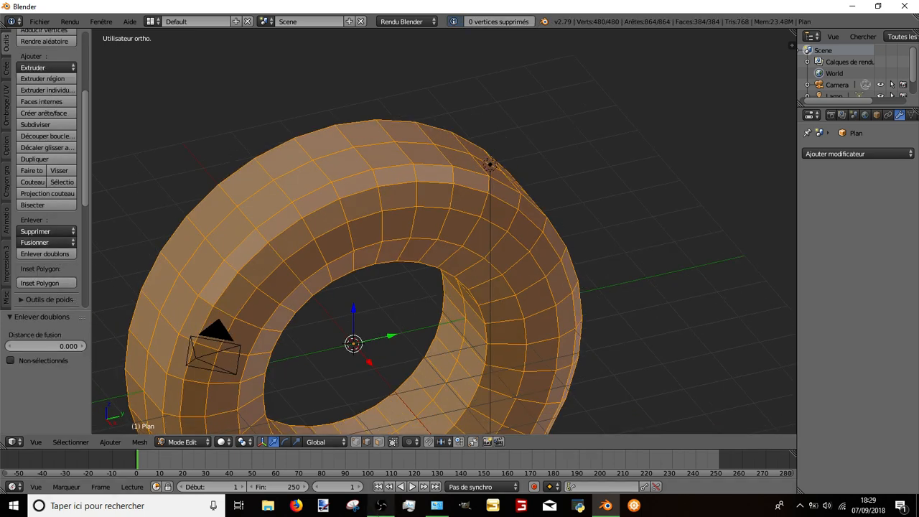
pyautogui.click(382, 506)
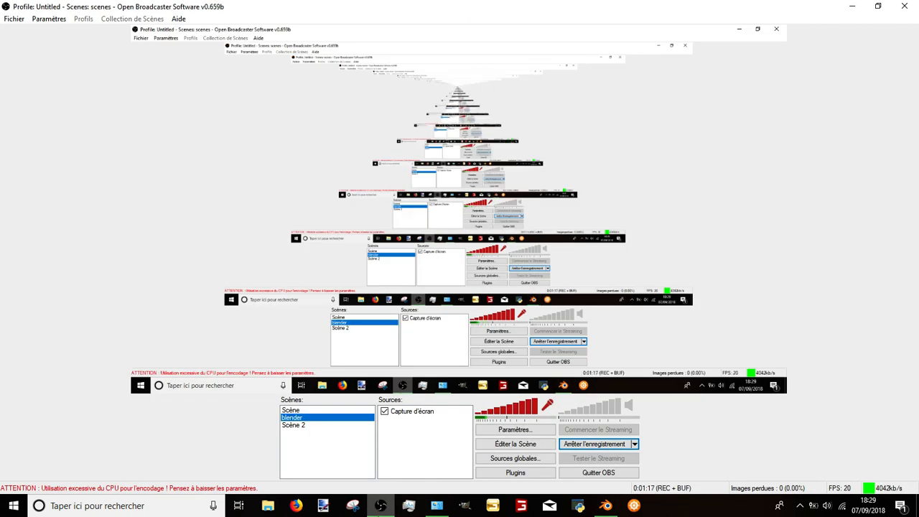
pyautogui.click(605, 506)
# Step: Select only the two face loops lining the inside of the tyre's hole
pyautogui.moveTo(471, 374); pyautogui.dragTo(374, 410, button='middle')
pyautogui.press('a')
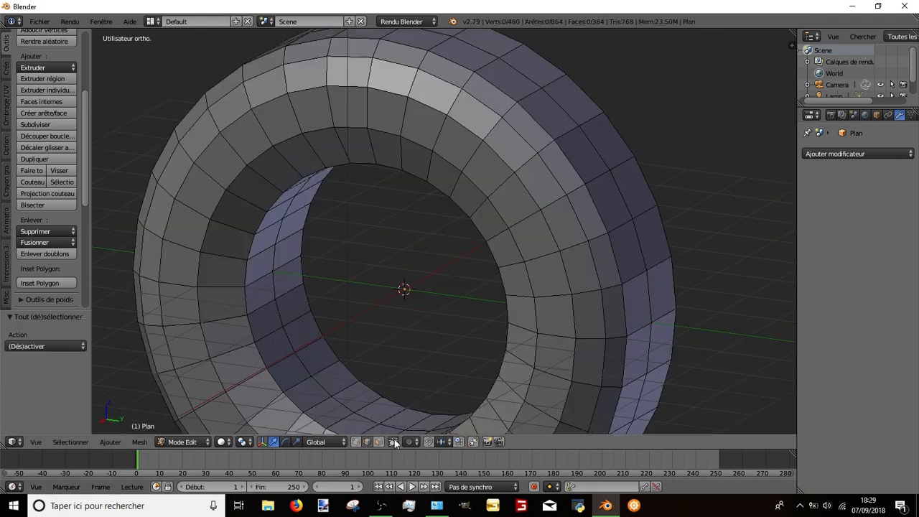
pyautogui.keyDown('alt'); pyautogui.rightClick(360, 412); pyautogui.keyUp('alt')
pyautogui.keyDown('alt'); pyautogui.keyDown('shift'); pyautogui.rightClick(363, 407); pyautogui.keyUp('shift'); pyautogui.keyUp('alt')
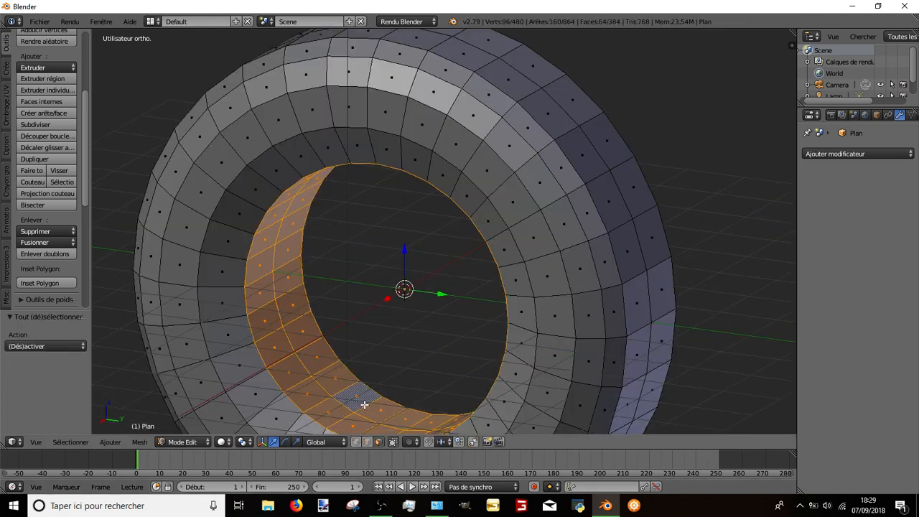
# Step: Try deleting the two inner loops with the faces-only option, inspect the tyre, and undo the deletion
pyautogui.press('x')
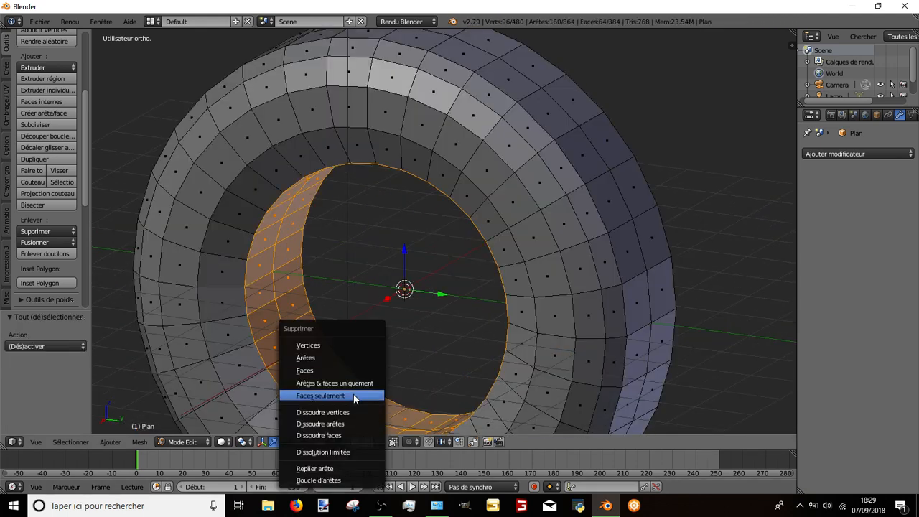
pyautogui.click(353, 395)
pyautogui.scroll(-5, 413, 307)
pyautogui.scroll(1, 413, 308)
pyautogui.press('Tab')
pyautogui.press('a')
pyautogui.moveTo(590, 179); pyautogui.dragTo(565, 206, button='middle')
pyautogui.scroll(1, 553, 215)
pyautogui.press('Tab')
pyautogui.hotkey('ctrl', 'z')
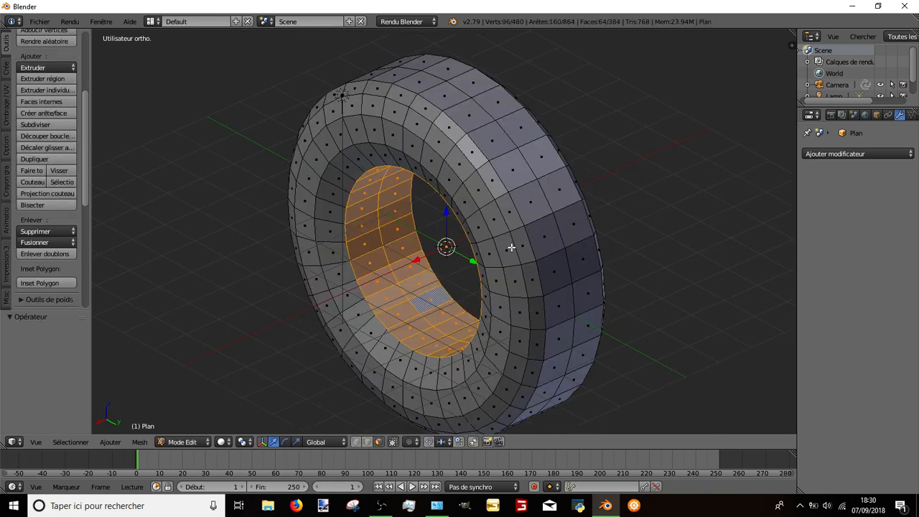
# Step: Delete the tyre's two inner face loops with the Faces option, so their unused edges and vertices go too
pyautogui.press('x')
pyautogui.click(501, 221)
pyautogui.moveTo(502, 221)
pyautogui.mouseDown(button='middle')
pyautogui.moveTo(527, 211)
pyautogui.moveTo(497, 218)
pyautogui.mouseUp(button='middle')
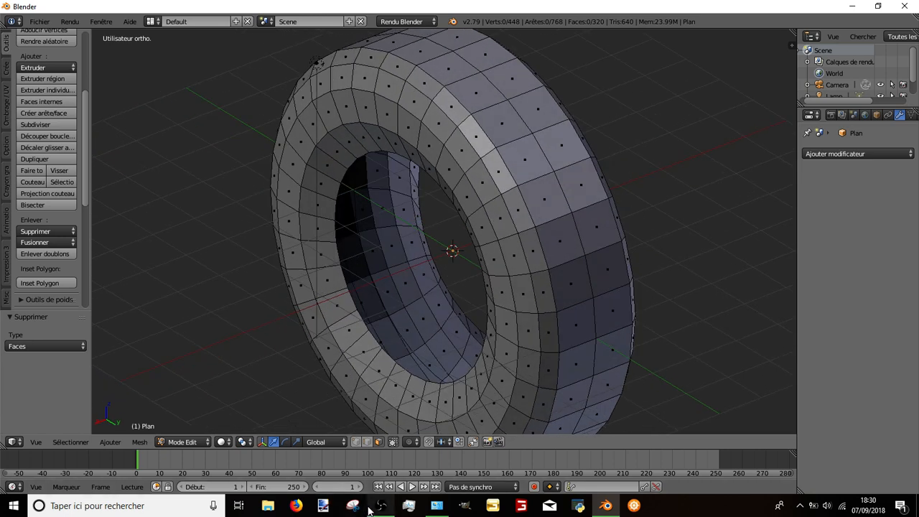
pyautogui.moveTo(367, 509)
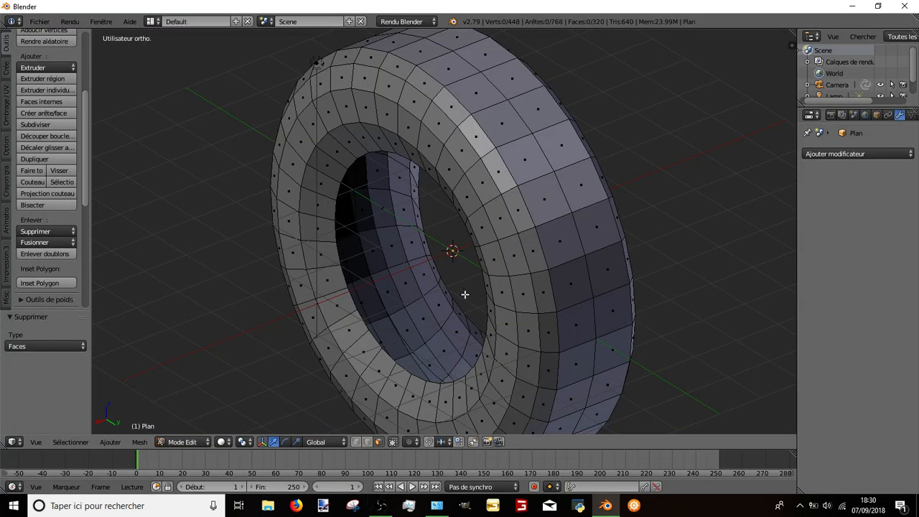
# Step: Add a plain-axes Empty at the tyre's centre in Object Mode
pyautogui.press('Tab')
pyautogui.press('KP_3')
pyautogui.press('z')
pyautogui.hotkey('shift', 'a')
pyautogui.moveTo(480, 288)
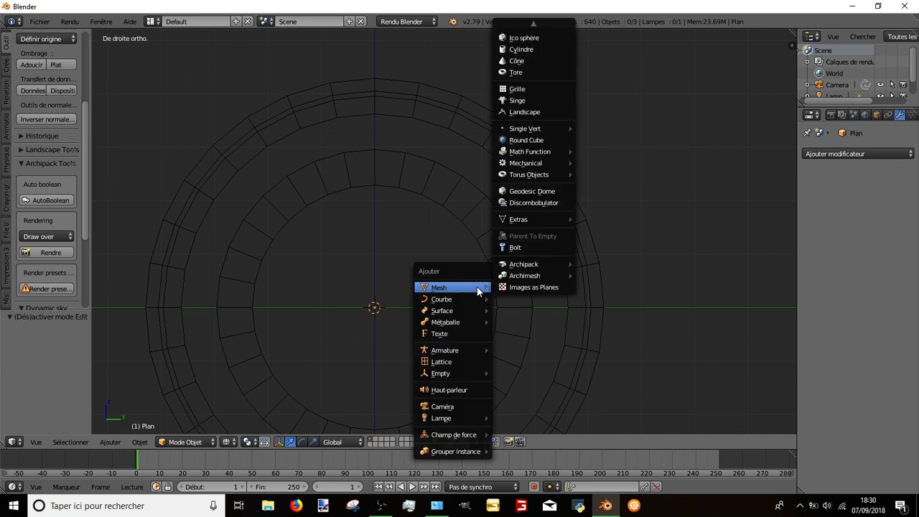
pyautogui.hotkey('shift', 's')
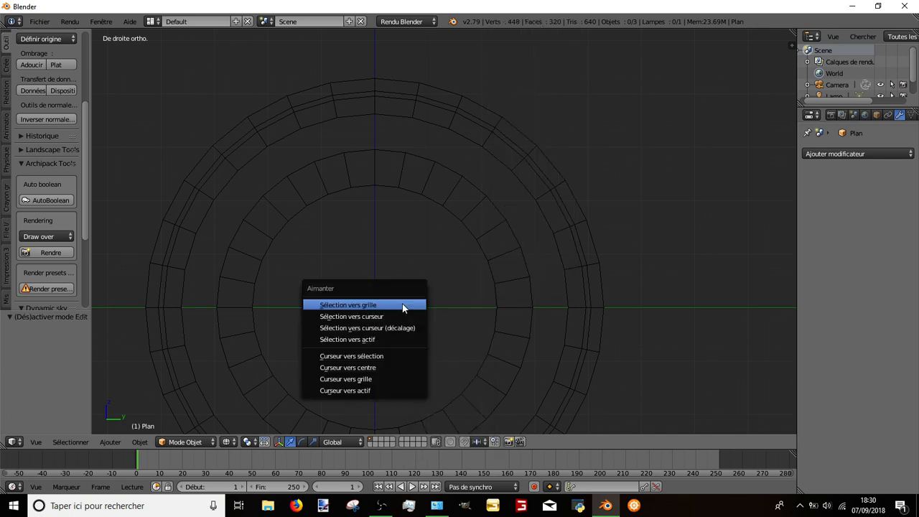
pyautogui.hotkey('shift', 'a')
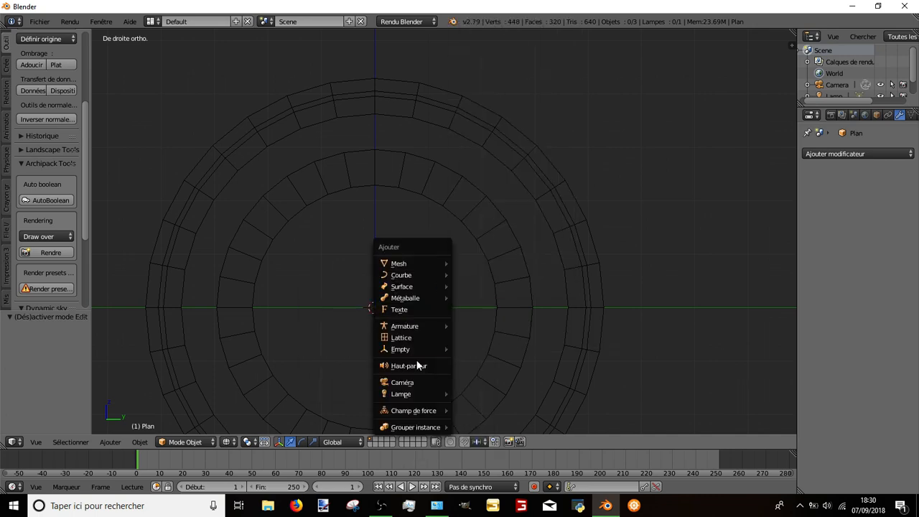
pyautogui.moveTo(420, 351)
pyautogui.click(474, 348)
pyautogui.scroll(-5, 445, 280)
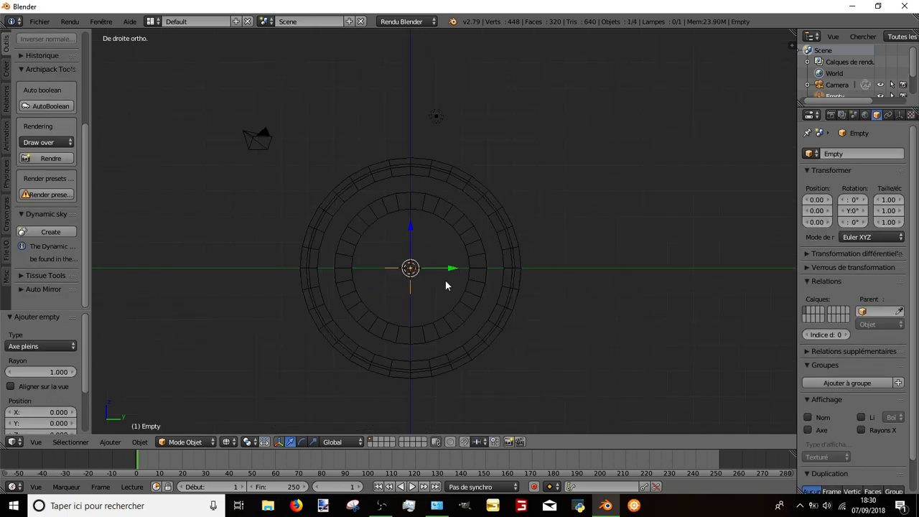
# Step: Add a cube at the tyre's centre and scale its mesh by about 0.29 in Edit Mode
pyautogui.press('a')
pyautogui.hotkey('shift', 'a')
pyautogui.moveTo(467, 110)
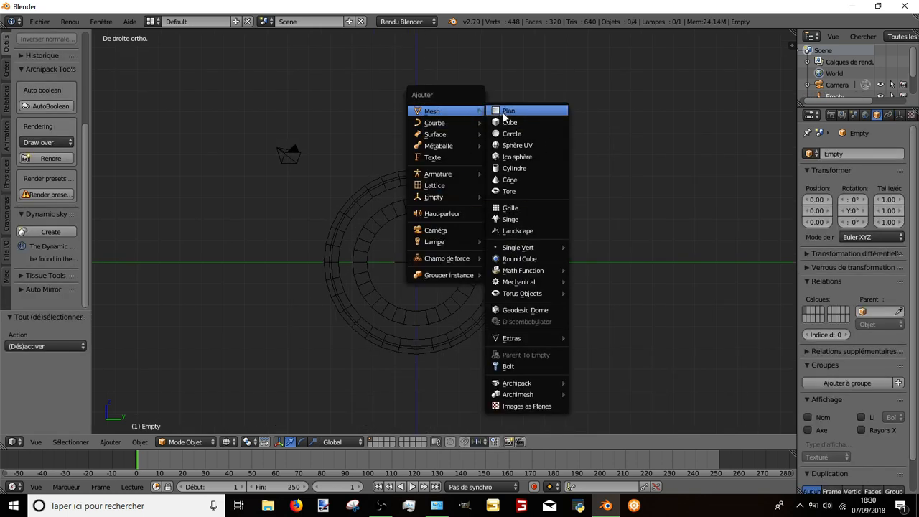
pyautogui.click(495, 124)
pyautogui.press('Tab')
pyautogui.scroll(2, 503, 208)
pyautogui.press('s')
pyautogui.click(402, 263)
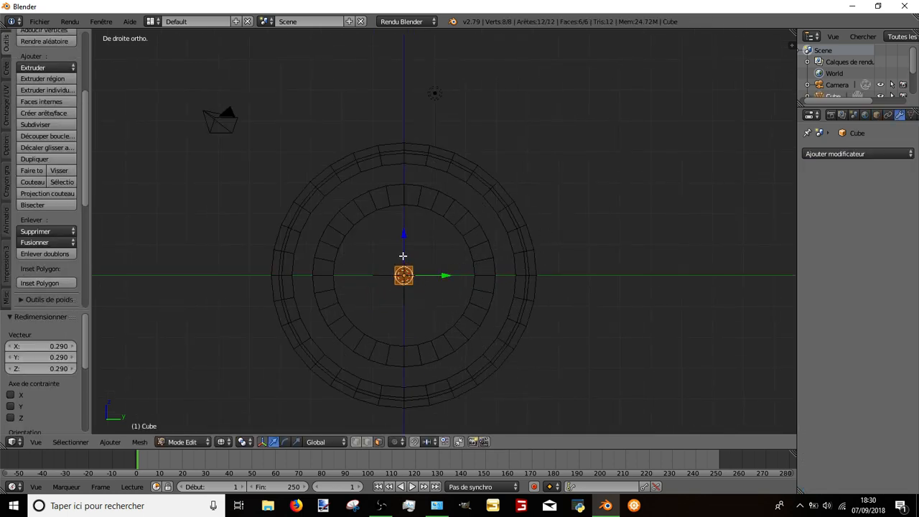
# Step: Raise the cube about 4.33 along Z onto the tread and extend its outer side face about 0.49 along X
pyautogui.moveTo(402, 255); pyautogui.dragTo(425, 122)
pyautogui.press('KP_7')
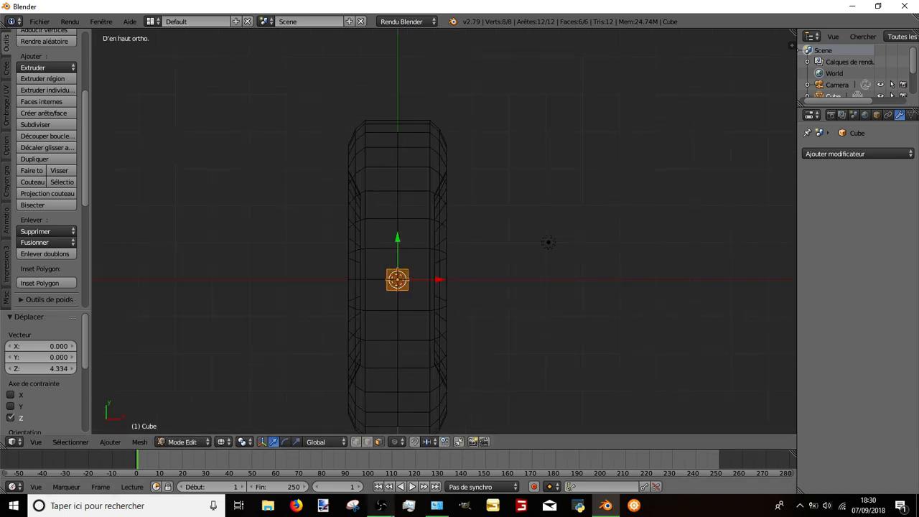
pyautogui.scroll(3, 380, 328)
pyautogui.press('z')
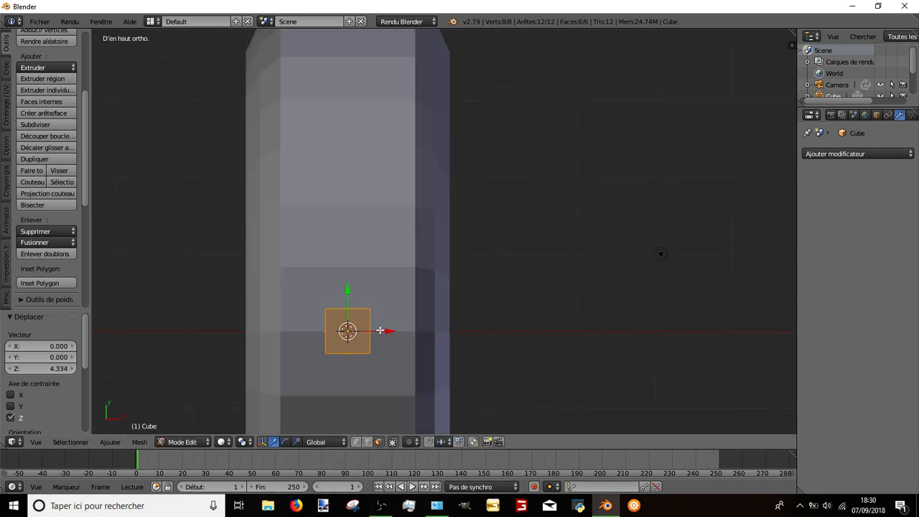
pyautogui.moveTo(380, 330); pyautogui.dragTo(441, 337)
pyautogui.press('z')
pyautogui.rightClick(399, 331)
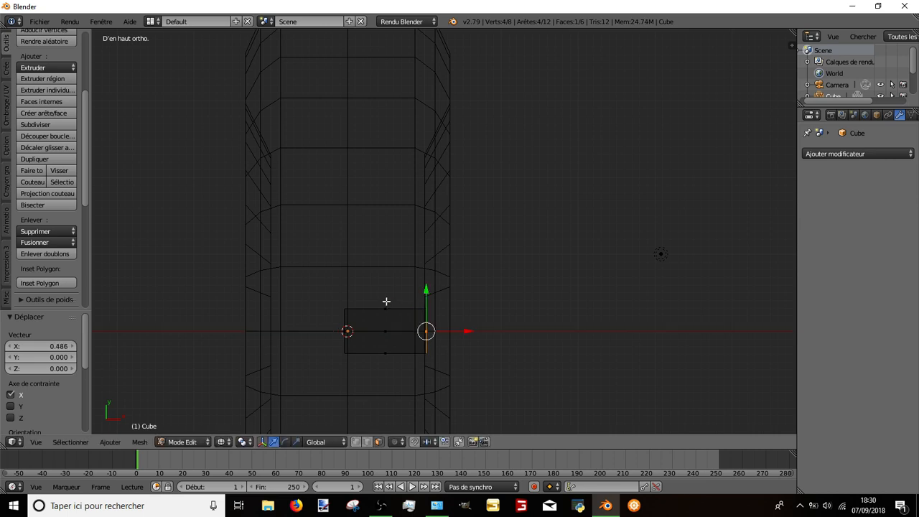
# Step: Narrow the whole block along Y and shift its outer end face along Y so the block slants across the tread
pyautogui.press('a')
pyautogui.press('a')
pyautogui.press('s')
pyautogui.press('y')
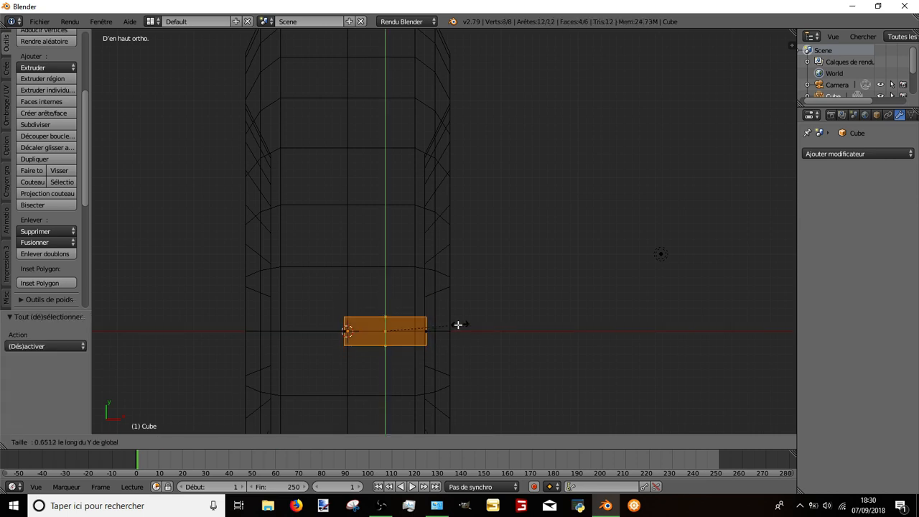
pyautogui.click(422, 331)
pyautogui.press('a')
pyautogui.moveTo(427, 311); pyautogui.dragTo(433, 278)
# Step: Set the median X position of the block's inner end face to exactly 0
pyautogui.press('a')
pyautogui.rightClick(346, 330)
pyautogui.press('n')
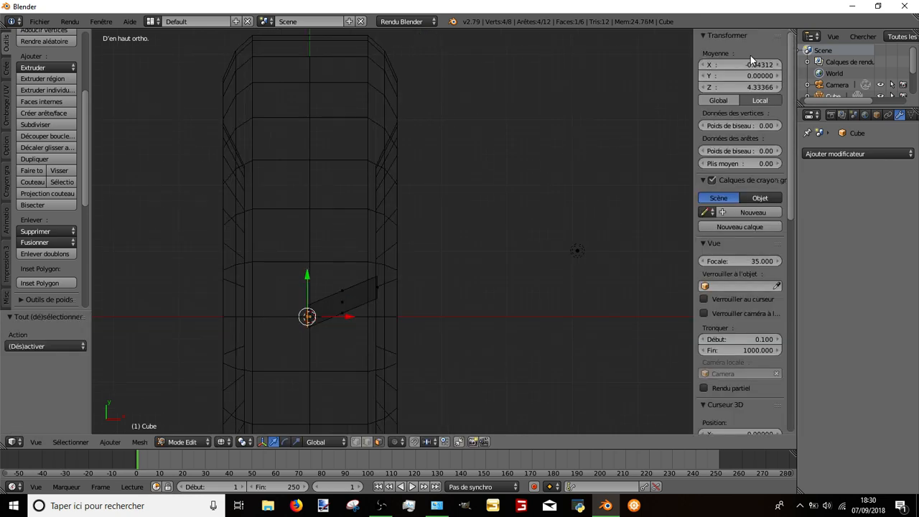
pyautogui.doubleClick(770, 64)
pyautogui.write('0')
pyautogui.press('Return')
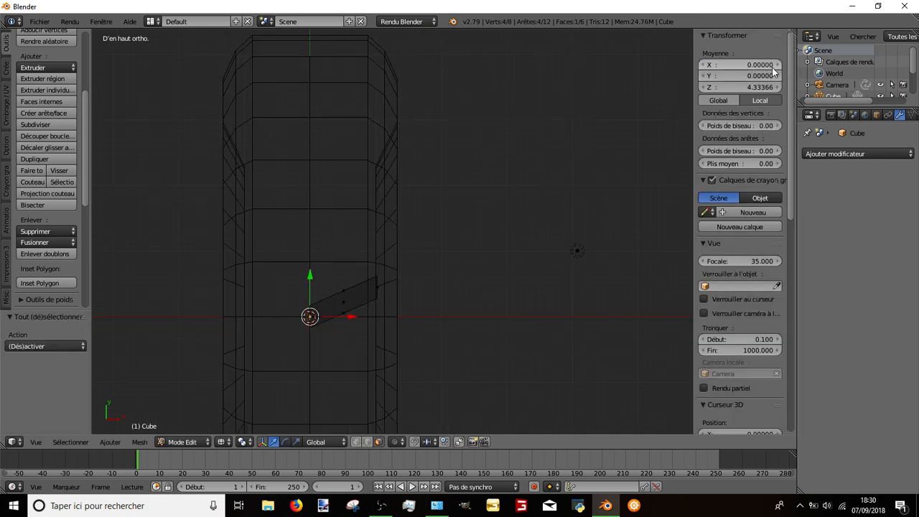
pyautogui.press('n')
# Step: Lower the block's bottom face about 0.35 along Z into the tyre and delete that face
pyautogui.moveTo(464, 230); pyautogui.dragTo(407, 137, button='middle')
pyautogui.press('a')
pyautogui.keyDown('shift'); pyautogui.moveTo(421, 201); pyautogui.dragTo(474, 334, button='middle'); pyautogui.keyUp('shift')
pyautogui.scroll(2, 459, 309)
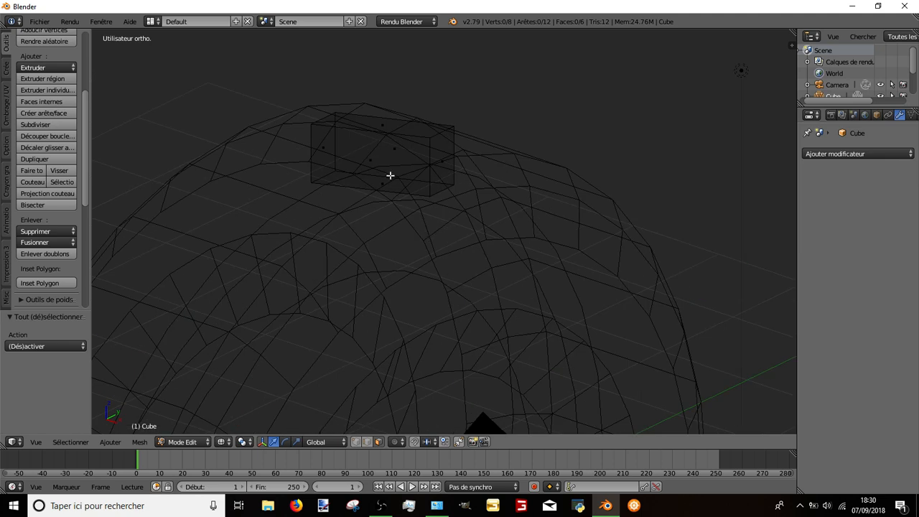
pyautogui.rightClick(390, 175)
pyautogui.press('z')
pyautogui.press('g')
pyautogui.press('z')
pyautogui.click(387, 187)
pyautogui.press('x')
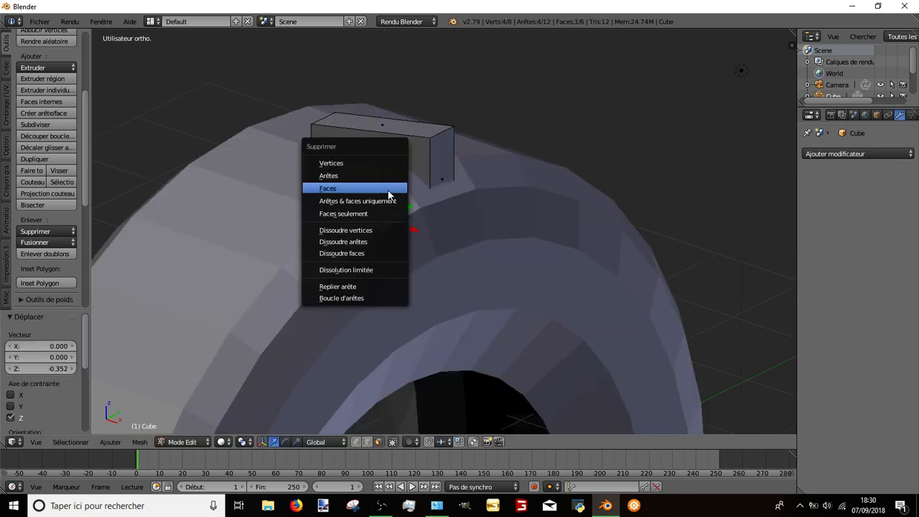
pyautogui.click(390, 191)
# Step: Move the block's outer end face about 0.22 outward along X, past the tyre's shoulder
pyautogui.press('a')
pyautogui.keyDown('shift'); pyautogui.moveTo(390, 191); pyautogui.dragTo(468, 250, button='middle'); pyautogui.keyUp('shift')
pyautogui.press('a')
pyautogui.rightClick(468, 250)
pyautogui.press('g')
pyautogui.press('x')
pyautogui.click(506, 263)
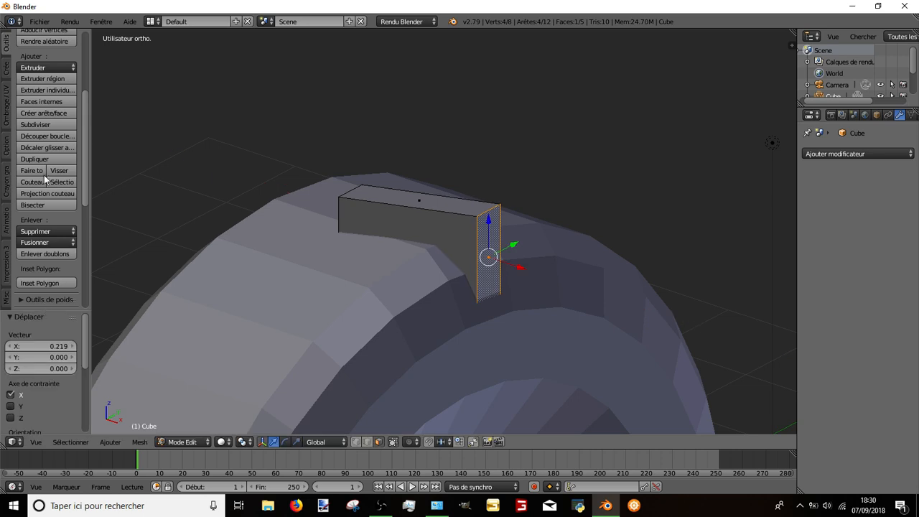
# Step: Add a crosswise loop cut to the block and slide it towards the outer end, above the tyre's shoulder
pyautogui.click(46, 137)
pyautogui.click(428, 188)
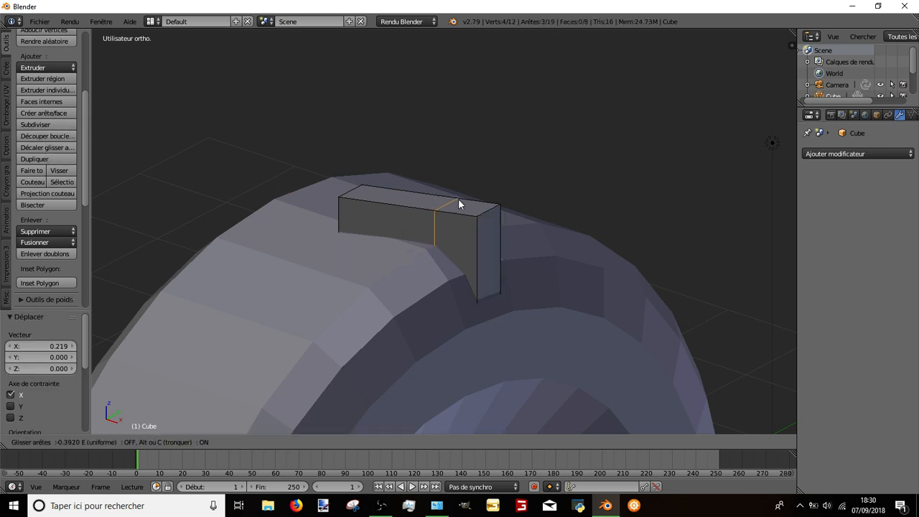
pyautogui.click(458, 198)
# Step: Lower the block's outer top edge about 0.22 and its inner top edge about 0.05 along Z
pyautogui.press('g')
pyautogui.press('z')
pyautogui.click(490, 223)
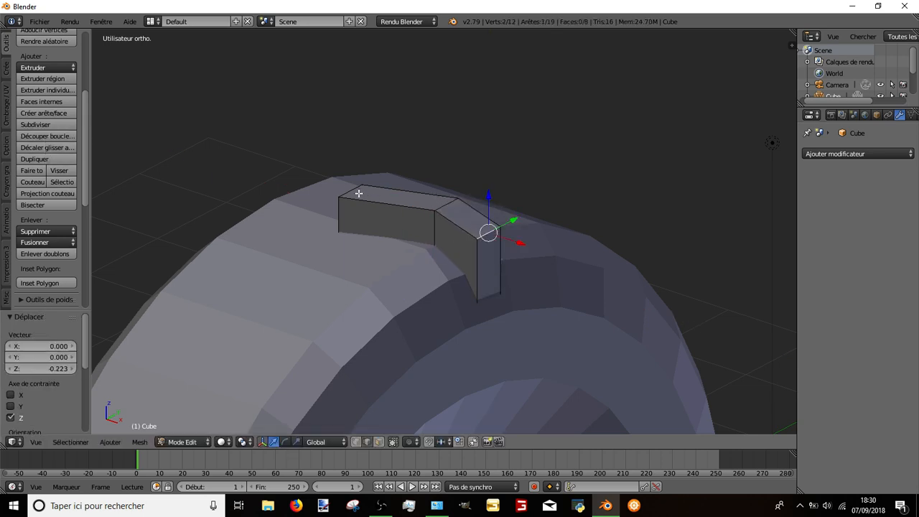
pyautogui.rightClick(359, 193)
pyautogui.moveTo(351, 169); pyautogui.dragTo(351, 175)
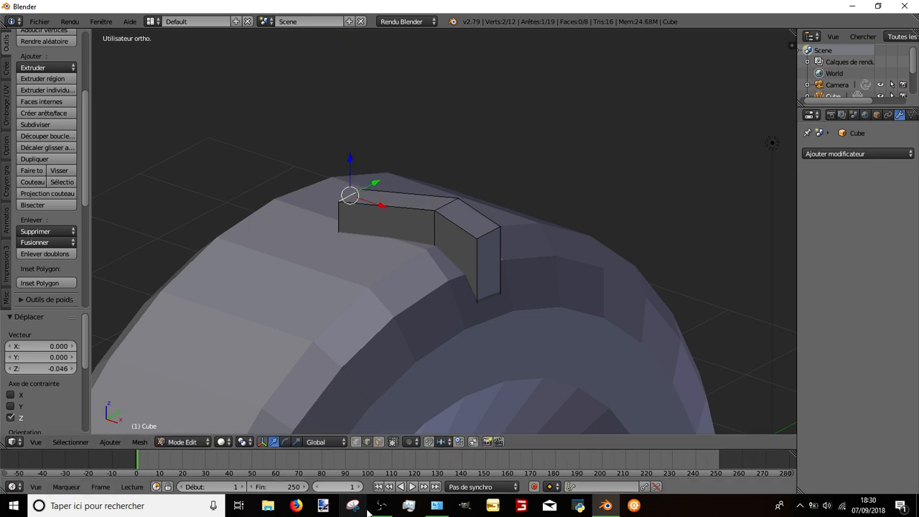
# Step: Select only the edges outlining the block's top surface and give them a narrow single-segment bevel
pyautogui.press('a')
pyautogui.keyDown('alt'); pyautogui.rightClick(447, 219); pyautogui.keyUp('alt')
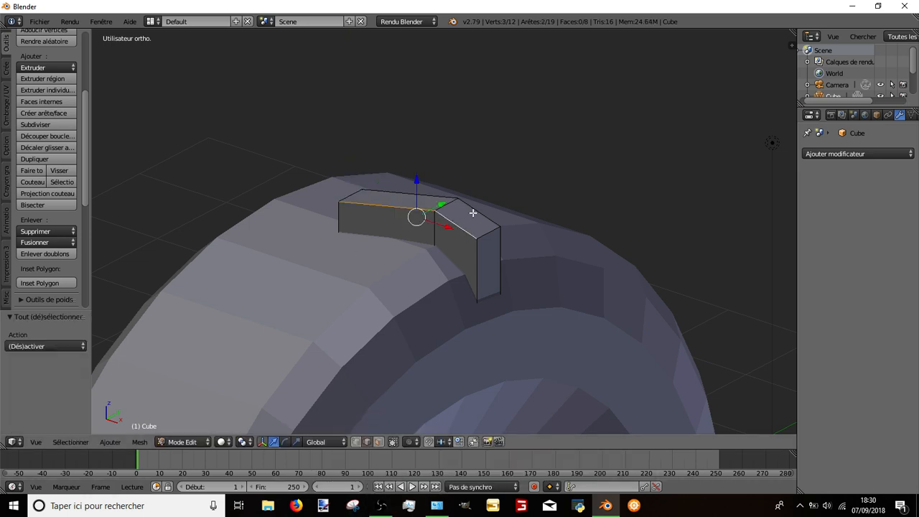
pyautogui.keyDown('shift'); pyautogui.rightClick(472, 211); pyautogui.keyUp('shift')
pyautogui.keyDown('shift'); pyautogui.rightClick(352, 197); pyautogui.keyUp('shift')
pyautogui.press('z')
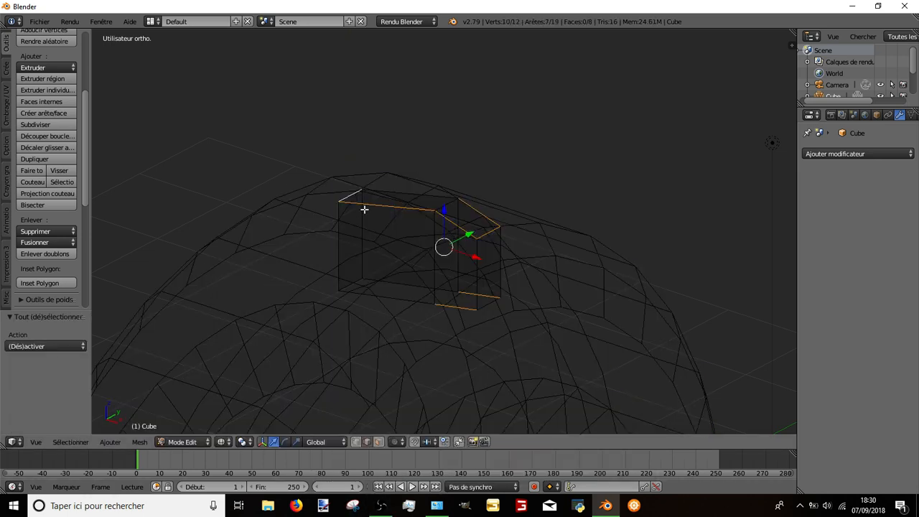
pyautogui.press('c')
pyautogui.middleClick(465, 303)
pyautogui.rightClick(465, 303)
pyautogui.press('z')
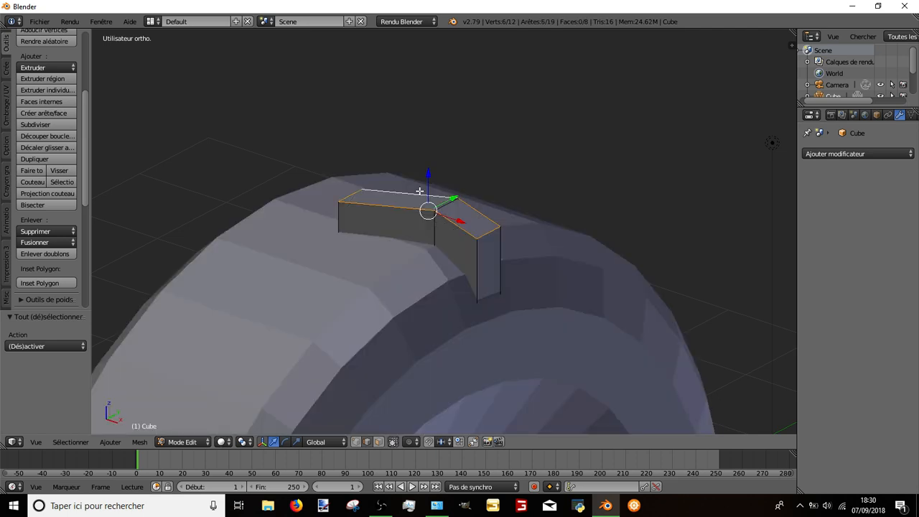
pyautogui.hotkey('ctrl', 'b')
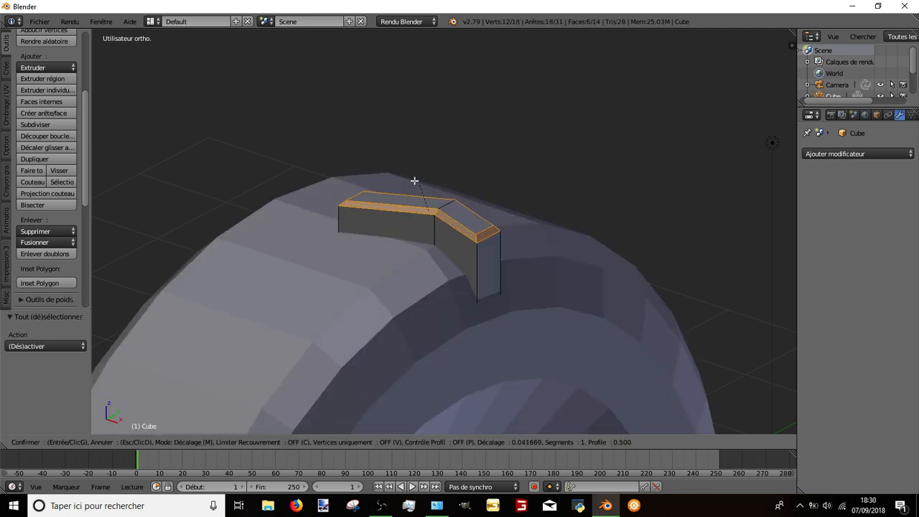
pyautogui.click(415, 188)
# Step: Return to Object Mode and add an Array modifier to the tread block
pyautogui.press('Tab')
pyautogui.scroll(-3, 483, 221)
pyautogui.keyDown('shift'); pyautogui.moveTo(487, 224); pyautogui.dragTo(489, 138, button='middle'); pyautogui.keyUp('shift')
pyautogui.press('a')
pyautogui.moveTo(489, 192); pyautogui.dragTo(391, 185, button='middle')
pyautogui.press('z')
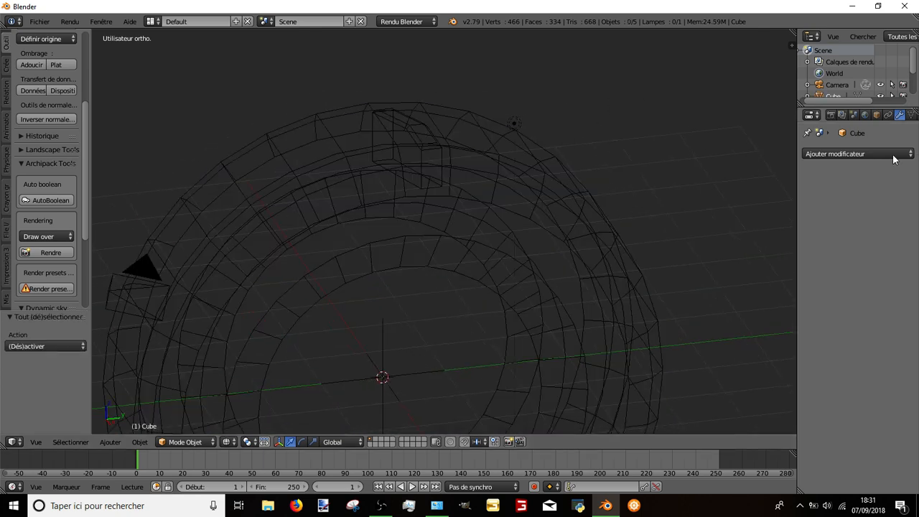
pyautogui.press('a')
pyautogui.rightClick(437, 144)
pyautogui.click(826, 154)
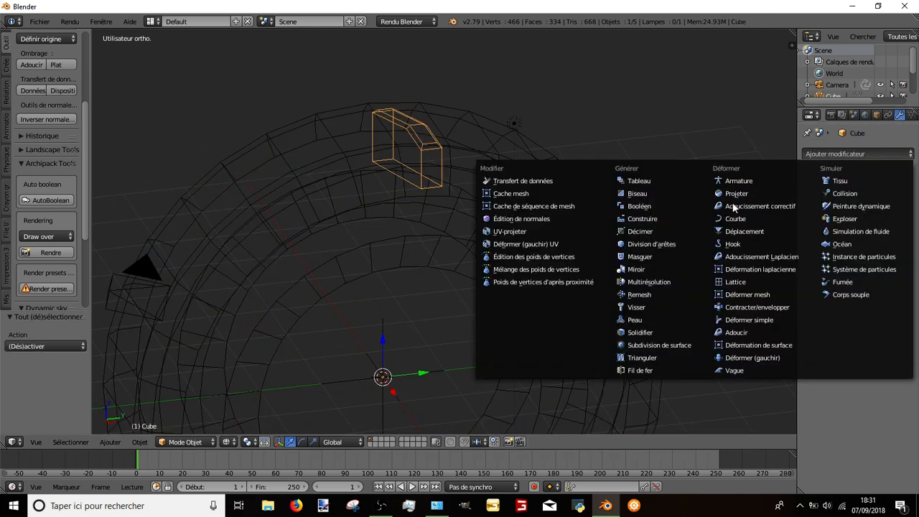
pyautogui.click(667, 181)
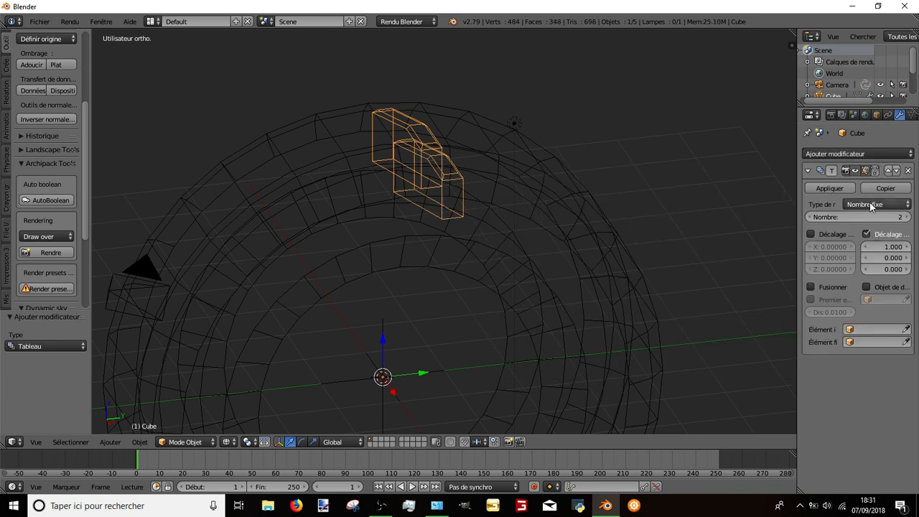
# Step: Set the array to 24 copies using only the Empty as object offset, and select the Empty
pyautogui.click(867, 287)
pyautogui.click(885, 299)
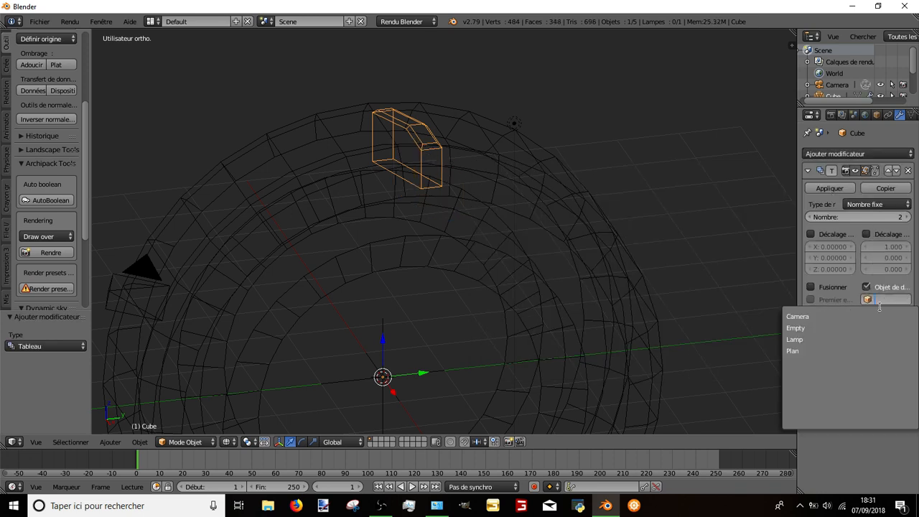
pyautogui.click(826, 324)
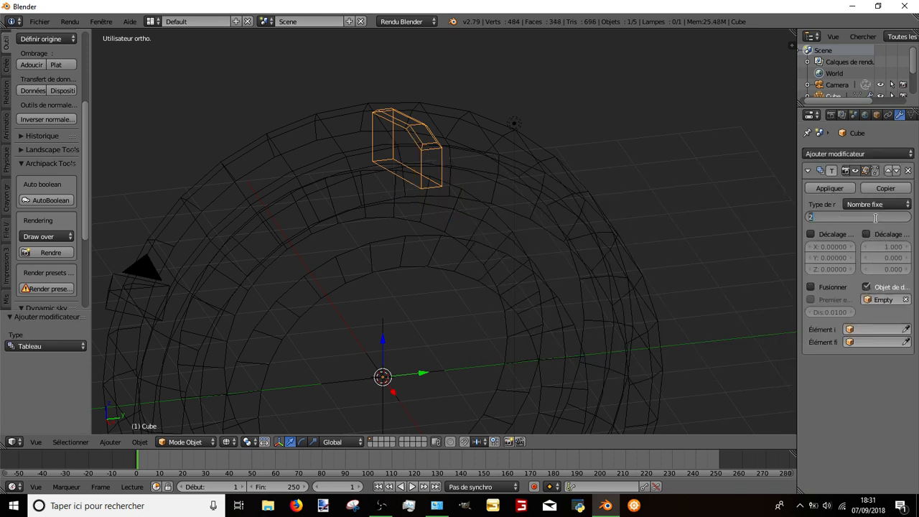
pyautogui.write('24')
pyautogui.press('Return')
pyautogui.keyDown('shift'); pyautogui.moveTo(346, 386); pyautogui.dragTo(380, 339, button='middle'); pyautogui.keyUp('shift')
pyautogui.rightClick(417, 288)
pyautogui.press('r')
pyautogui.press('x')
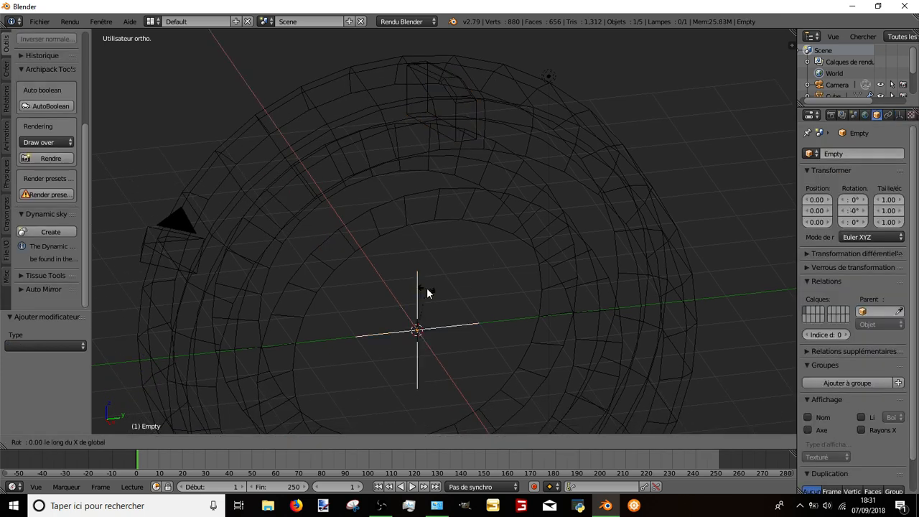
pyautogui.write('1/36024')
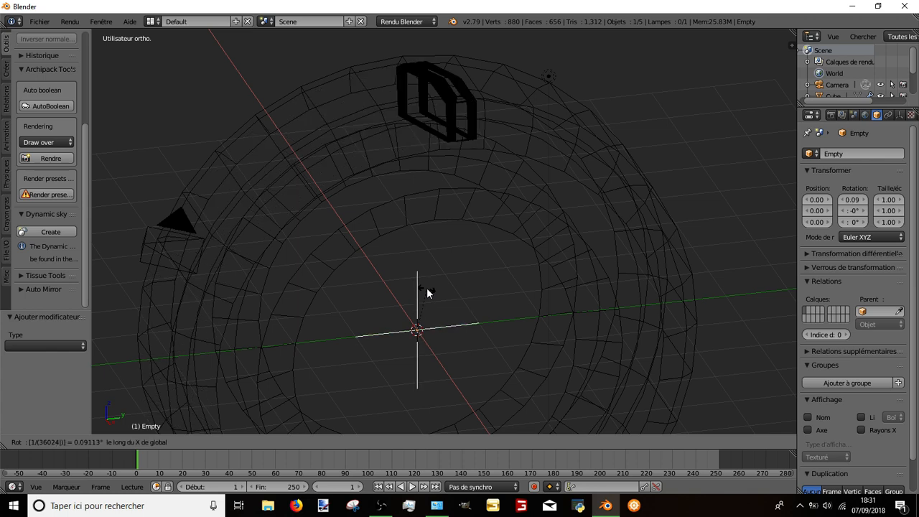
pyautogui.press('Escape')
# Step: Rotate the Empty by -15° in the right view to distribute the tread blocks evenly around the tyre
pyautogui.press('KP_3')
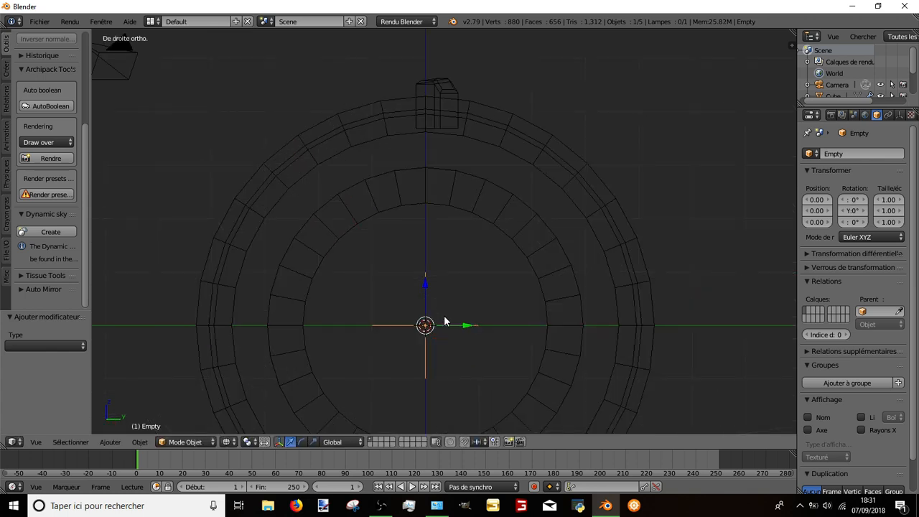
pyautogui.press('r')
pyautogui.click(353, 357)
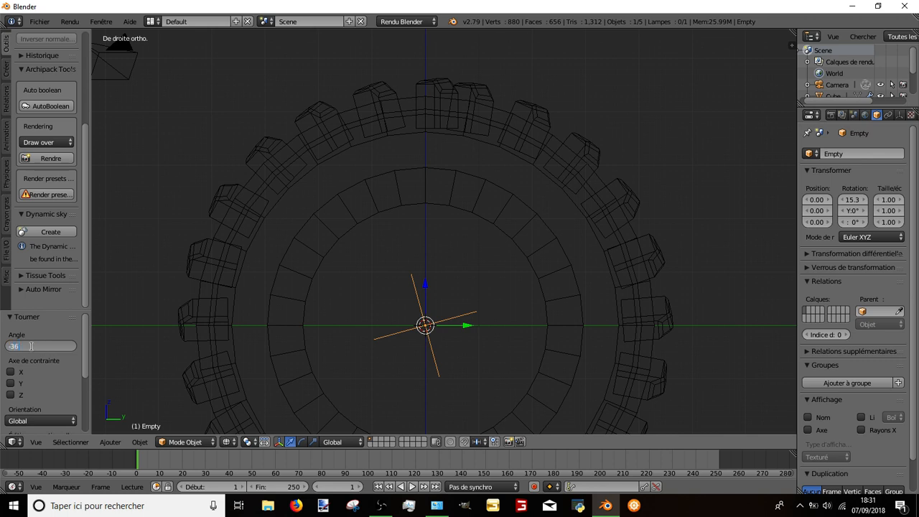
pyautogui.press('Return')
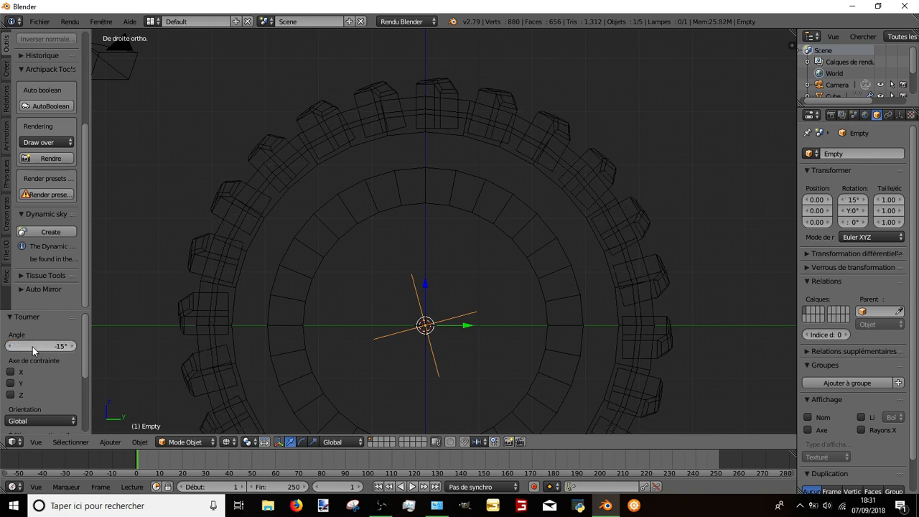
# Step: Select the tread blocks in solid shading and apply their Array modifier
pyautogui.press('z')
pyautogui.moveTo(398, 141); pyautogui.dragTo(479, 178, button='middle')
pyautogui.rightClick(478, 181)
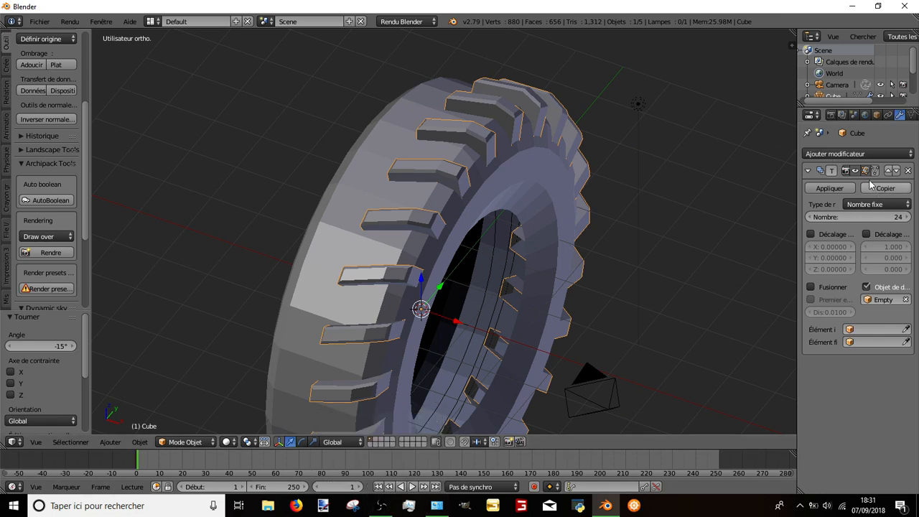
pyautogui.click(830, 188)
# Step: Remove duplicate vertices from the entire tread-block mesh and return to Object Mode
pyautogui.press('Tab')
pyautogui.press('a')
pyautogui.press('a')
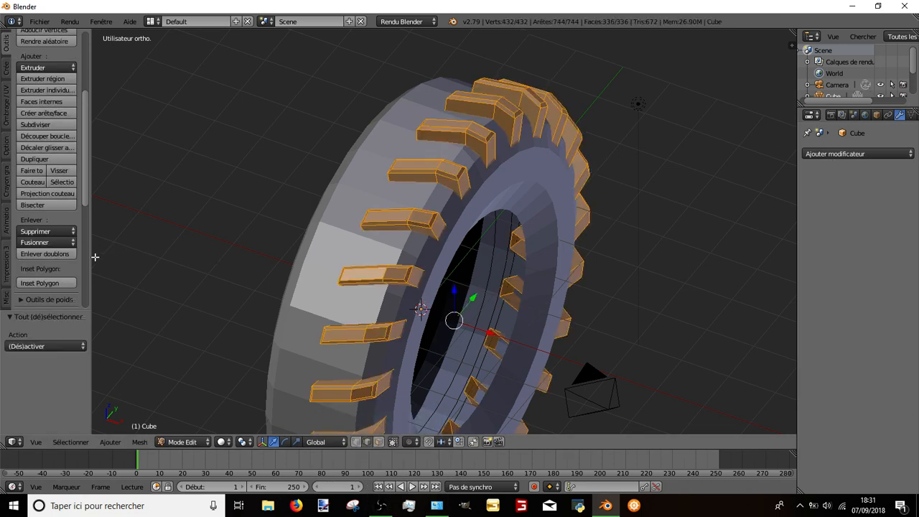
pyautogui.click(61, 253)
pyautogui.press('Tab')
pyautogui.press('KP_7')
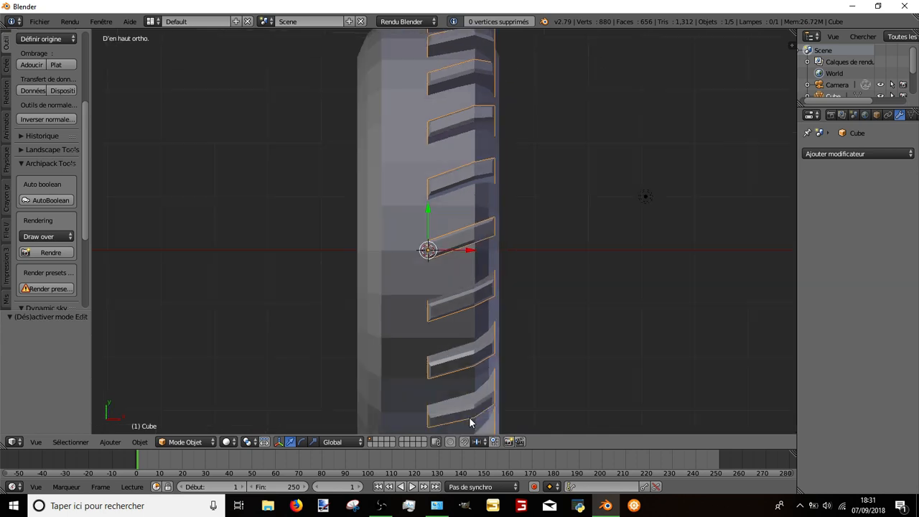
# Step: Set the pivot point to the 3D Cursor and enter Edit Mode on the tread-block mesh
pyautogui.click(245, 443)
pyautogui.click(254, 416)
pyautogui.press('Tab')
pyautogui.write('s')
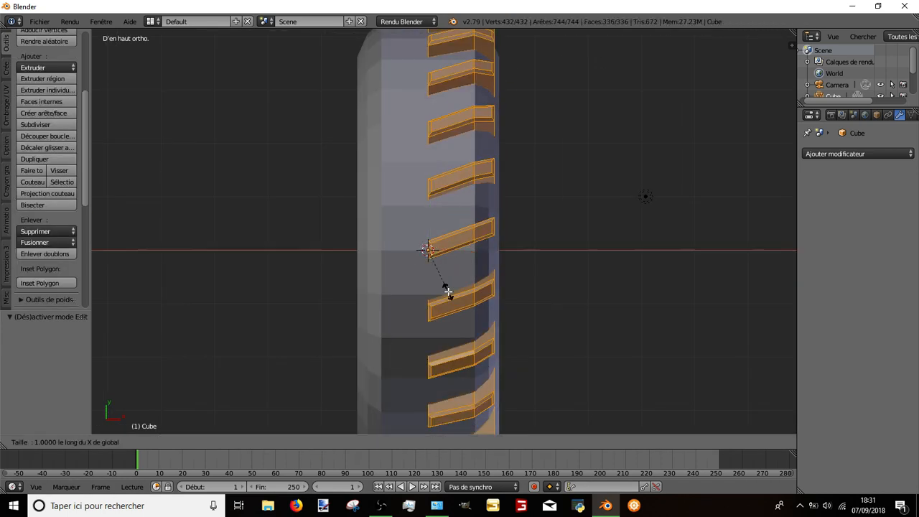
pyautogui.write('x-1')
pyautogui.press('Return')
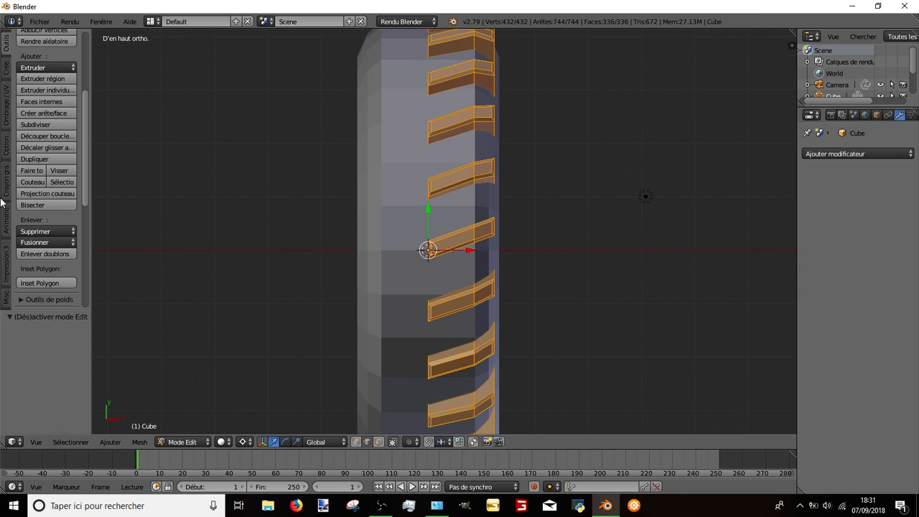
# Step: Duplicate all the tread blocks and mirror the copy across the tyre by scaling it -1 along X
pyautogui.click(34, 159)
pyautogui.write('sx')
pyautogui.write('-1')
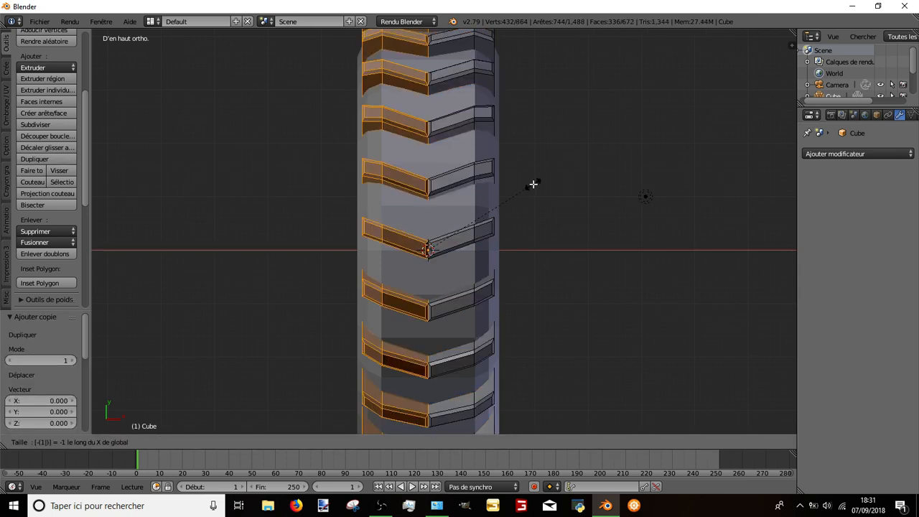
pyautogui.press('Return')
# Step: Rotate the mirrored tread blocks 7.5° around the X axis to stagger them against the original row
pyautogui.moveTo(553, 225); pyautogui.dragTo(592, 218, button='middle')
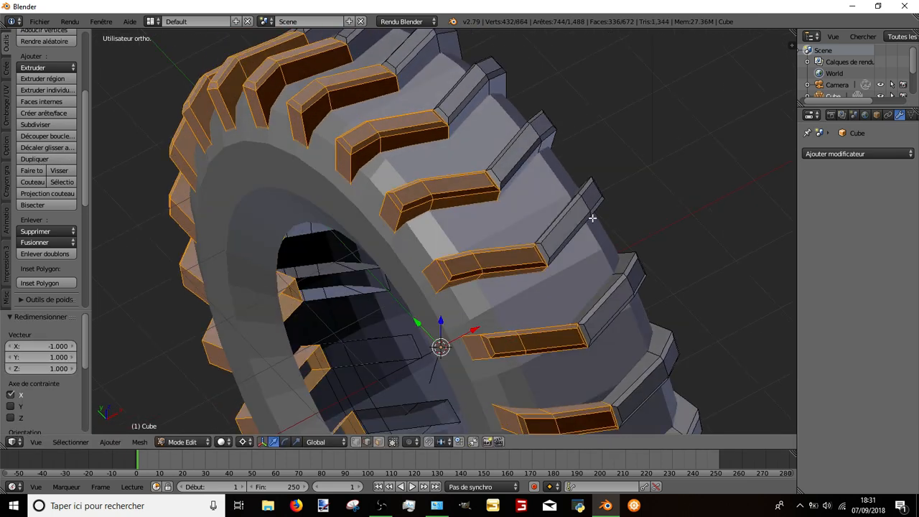
pyautogui.press('r')
pyautogui.write('x')
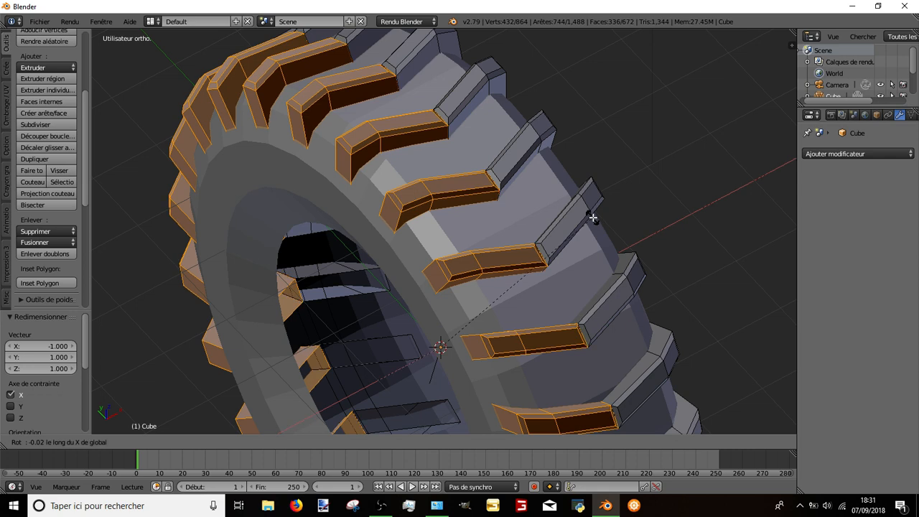
pyautogui.write('15')
pyautogui.write('/2')
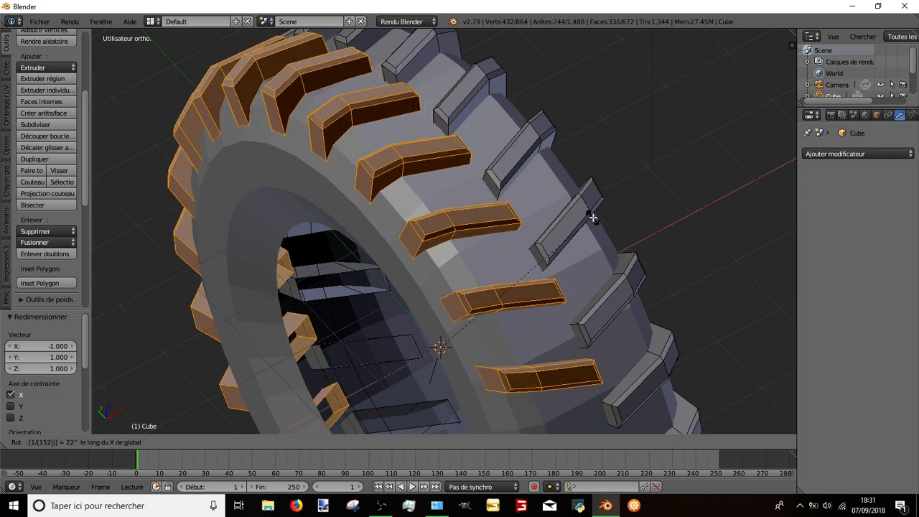
pyautogui.press('Return')
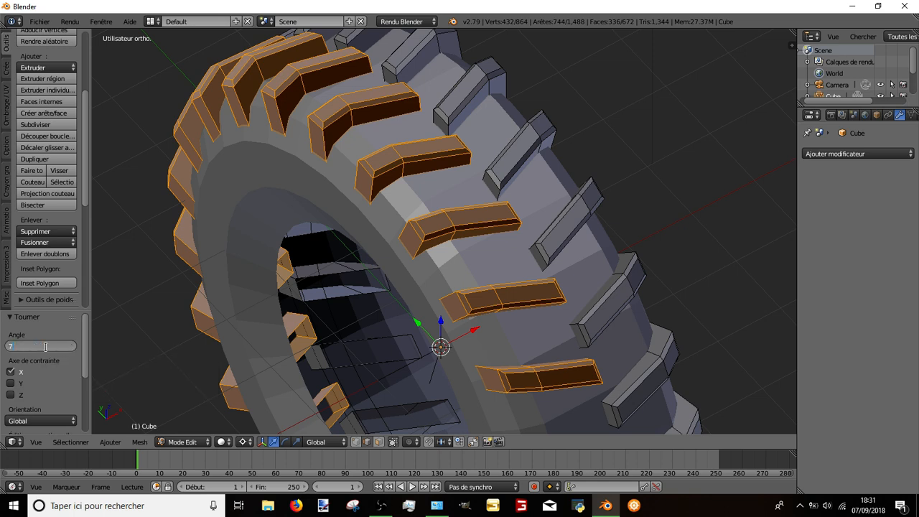
pyautogui.click(47, 347)
pyautogui.write('7.5')
pyautogui.press('Return')
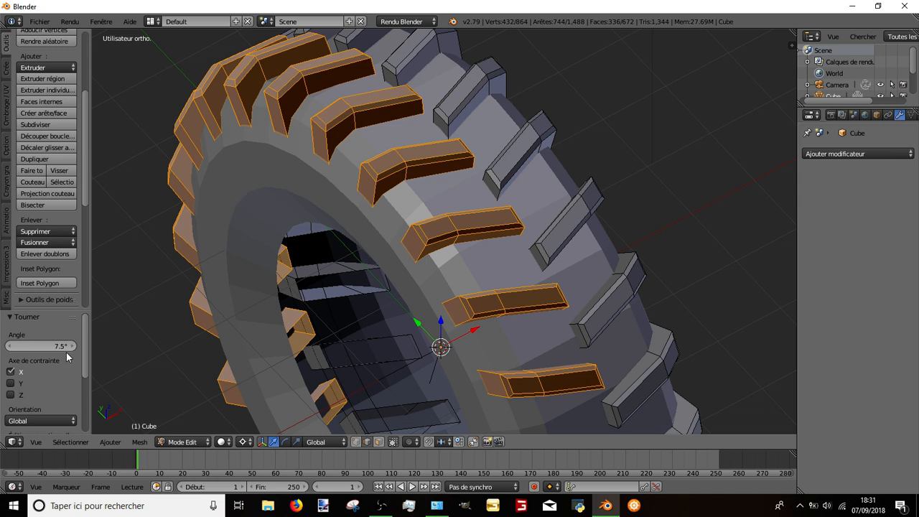
# Step: Recalculate the mirrored blocks' normals and remove duplicate vertices from the entire tread-block mesh
pyautogui.hotkey('ctrl', 'n')
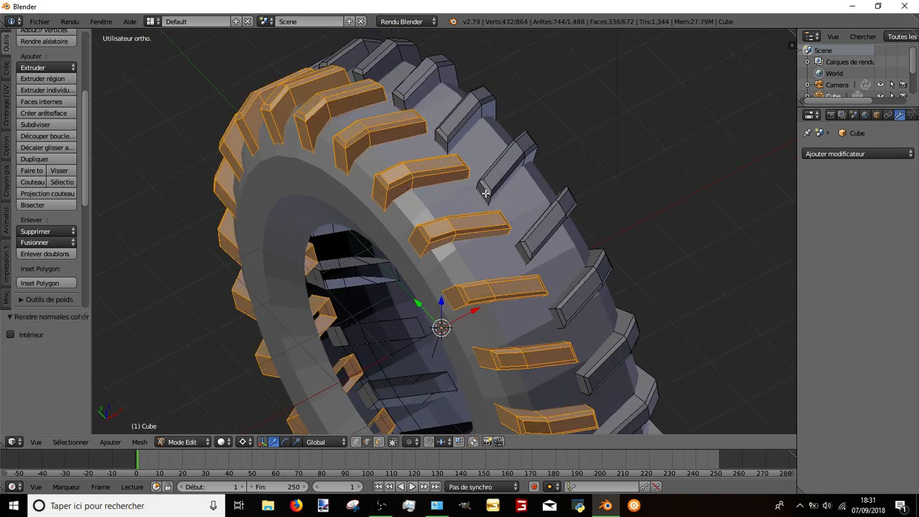
pyautogui.scroll(-1, 506, 200)
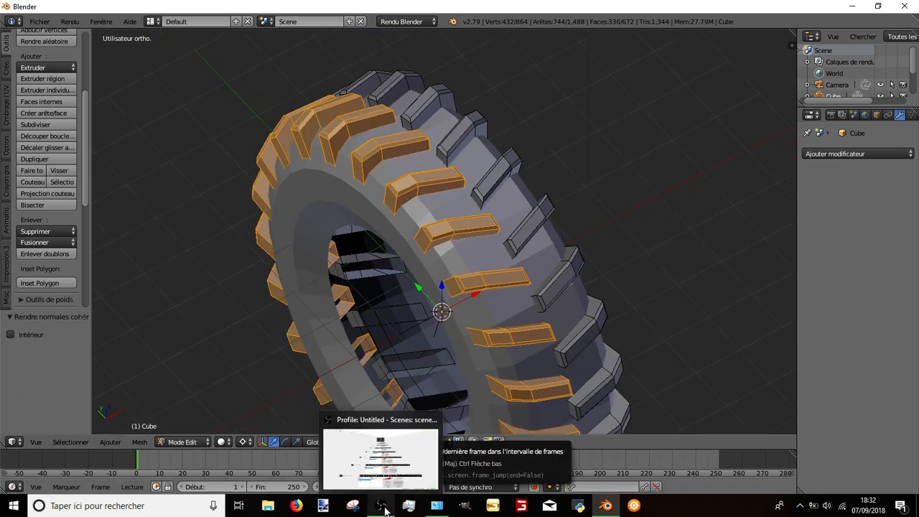
pyautogui.press('Tab')
pyautogui.moveTo(570, 181); pyautogui.dragTo(443, 136, button='middle')
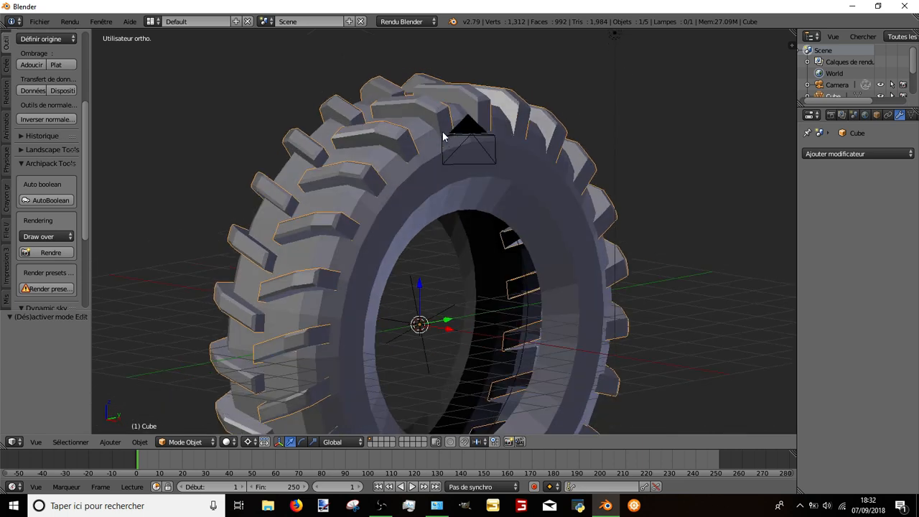
pyautogui.press('Tab')
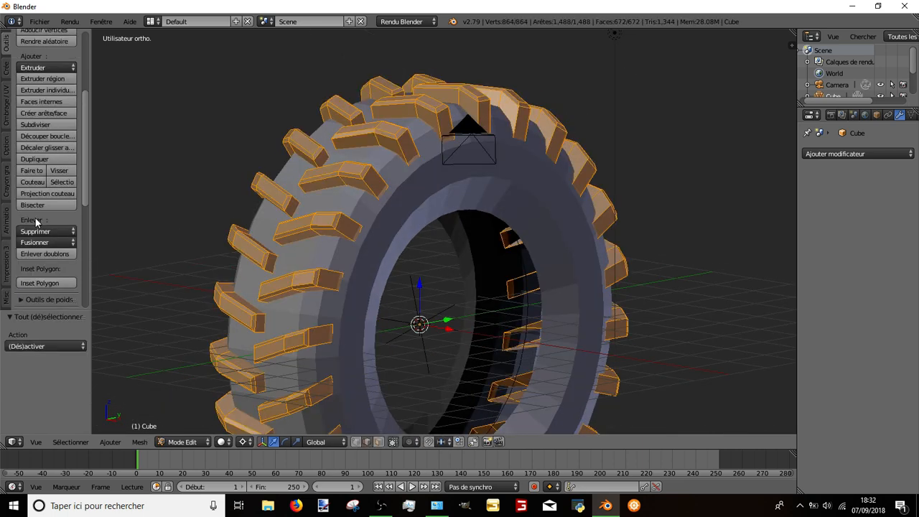
pyautogui.click(45, 254)
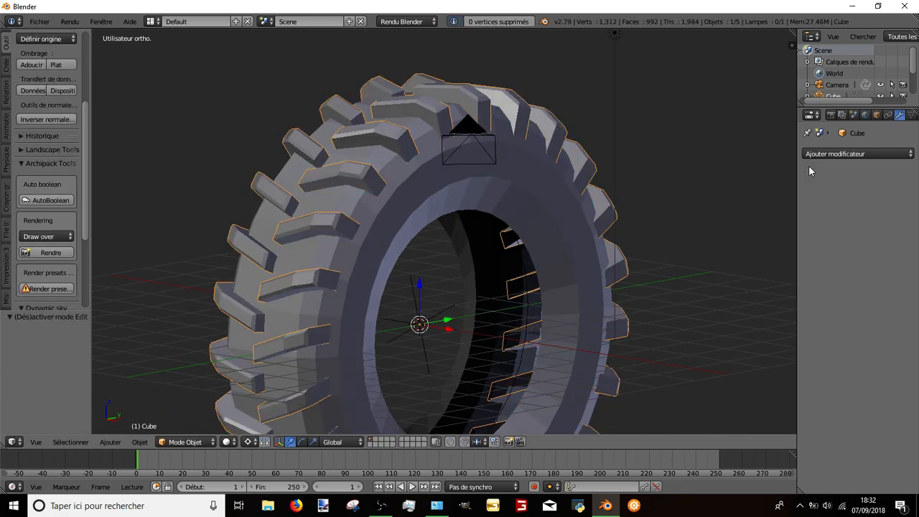
# Step: Add a Boolean modifier to the tread blocks in Object Mode, set to Union with the object Plan, and apply it
pyautogui.click(875, 154)
pyautogui.click(688, 206)
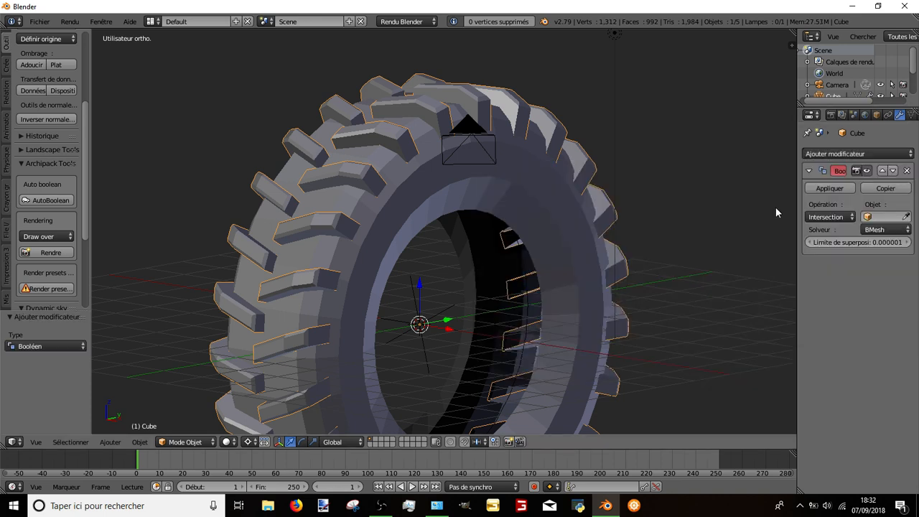
pyautogui.click(826, 217)
pyautogui.click(822, 192)
pyautogui.click(875, 216)
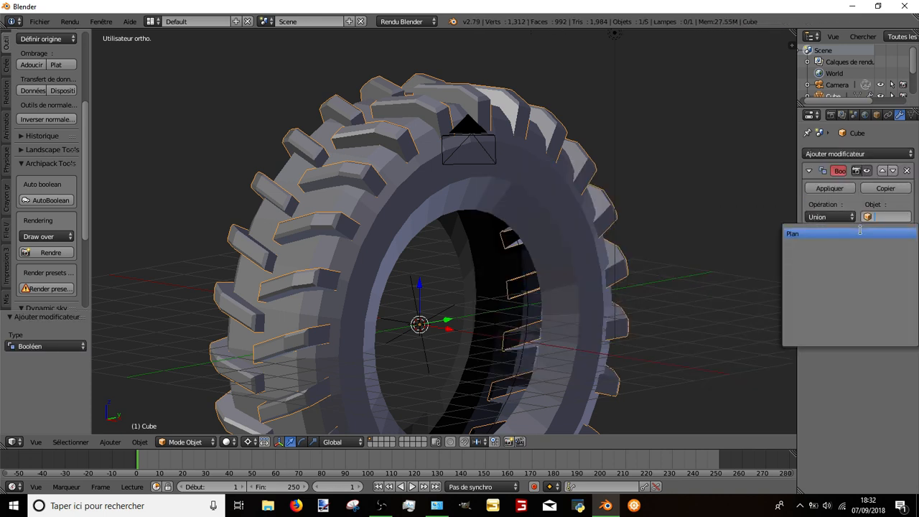
pyautogui.click(860, 232)
pyautogui.click(829, 188)
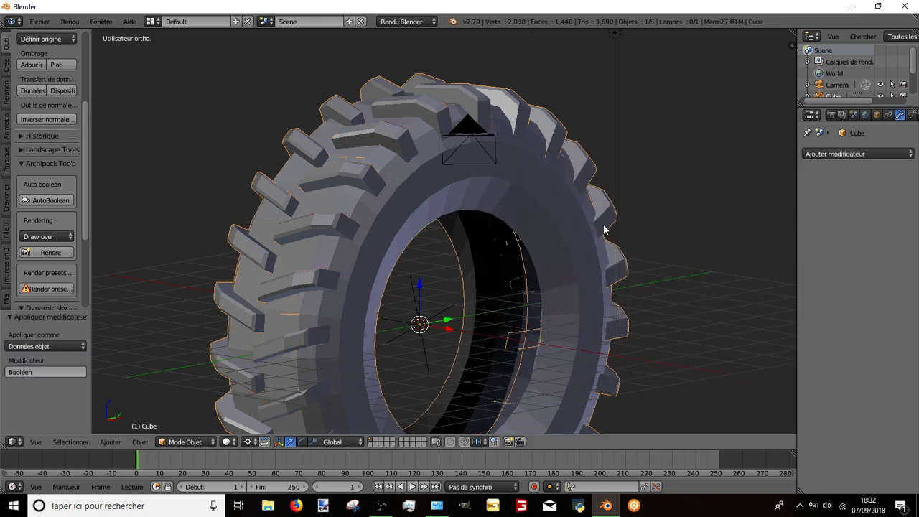
# Step: Delete the original tyre object Plan in wireframe display and return to solid shading
pyautogui.press('z')
pyautogui.press('x')
pyautogui.click(566, 207)
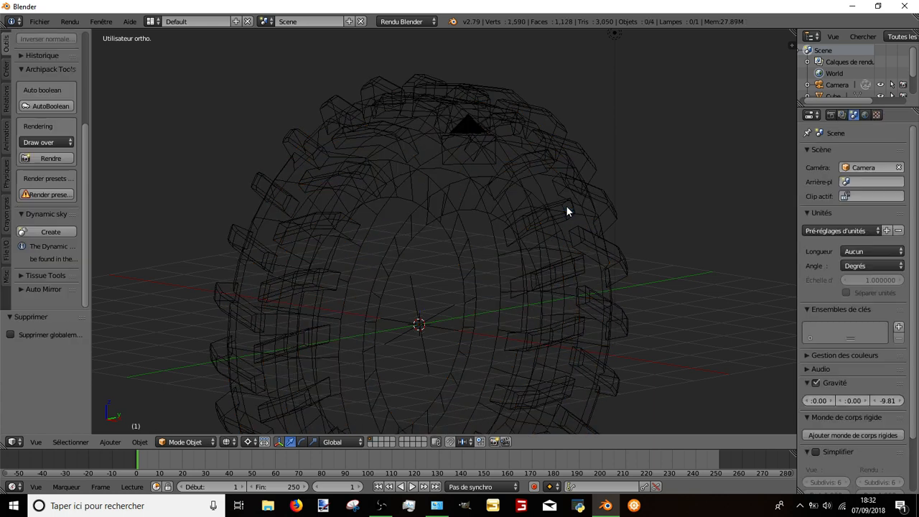
pyautogui.press('z')
# Step: Select the merged tyre, remove duplicate vertices from its whole mesh and return to Object Mode
pyautogui.rightClick(545, 156)
pyautogui.press('Tab')
pyautogui.moveTo(545, 155); pyautogui.dragTo(547, 157, button='middle')
pyautogui.press('a')
pyautogui.press('a')
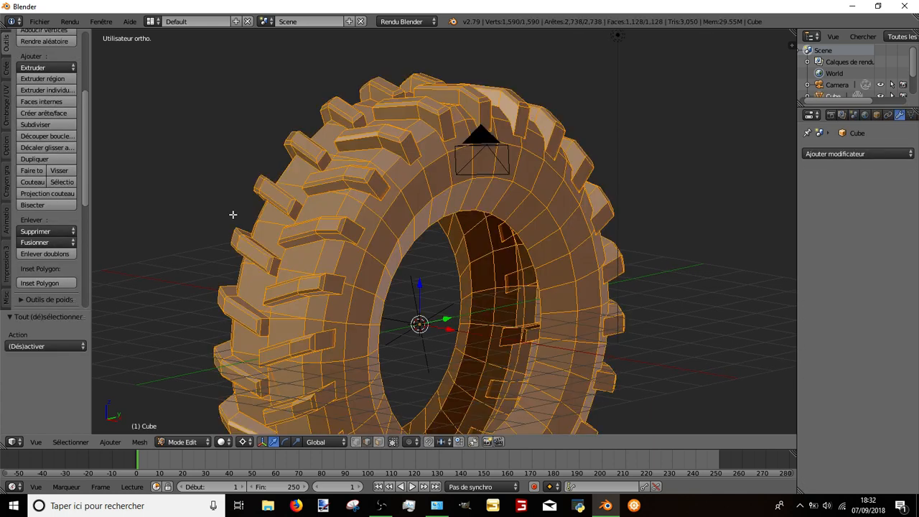
pyautogui.click(57, 255)
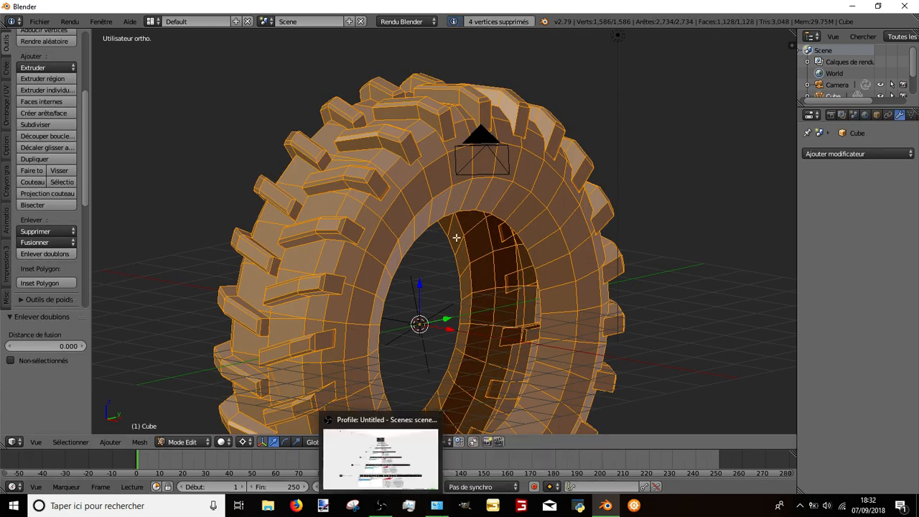
pyautogui.press('Tab')
# Step: Give the tyre a new near-black material with diffuse intensity 1.000 and specular hardness 511
pyautogui.moveTo(456, 237); pyautogui.dragTo(882, 130, button='middle')
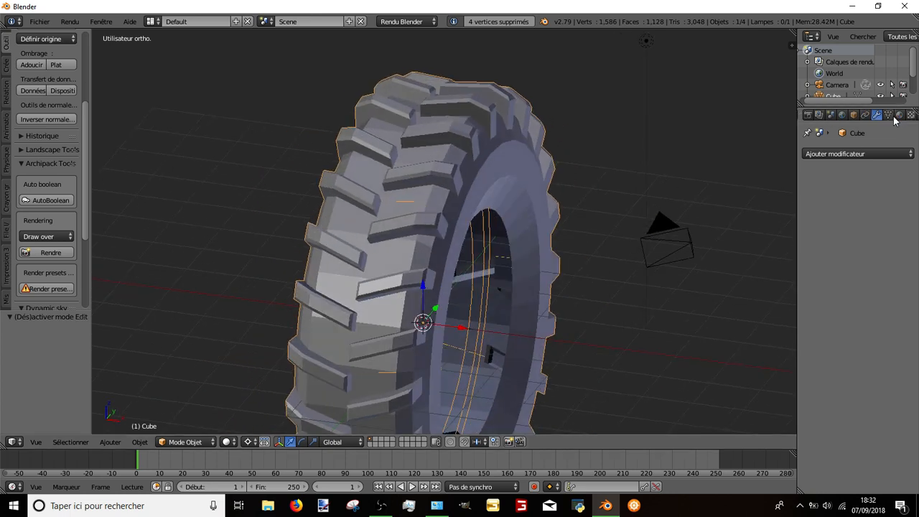
pyautogui.click(867, 192)
pyautogui.click(833, 332)
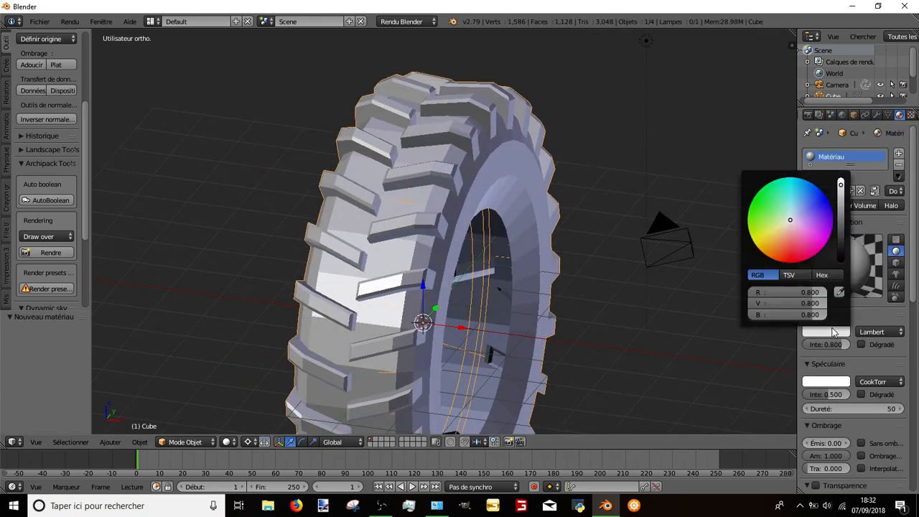
pyautogui.moveTo(843, 266); pyautogui.dragTo(842, 251)
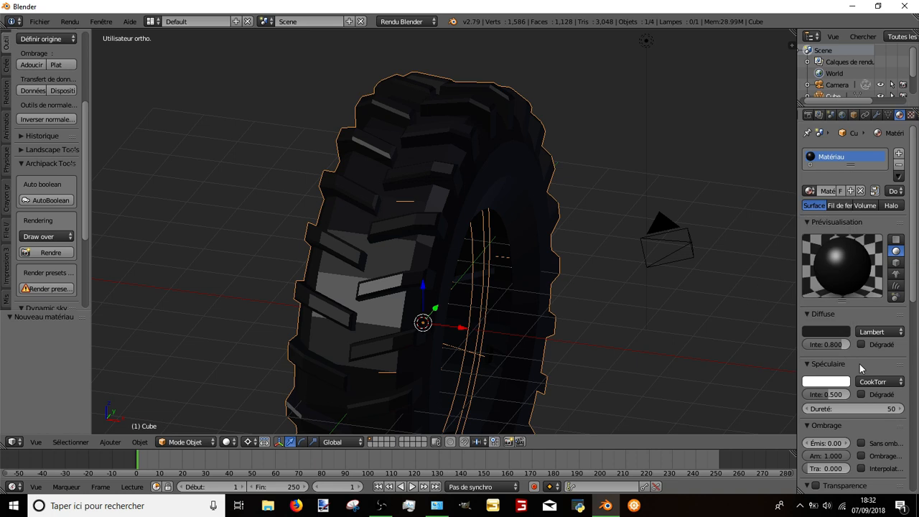
pyautogui.moveTo(813, 408); pyautogui.dragTo(904, 408)
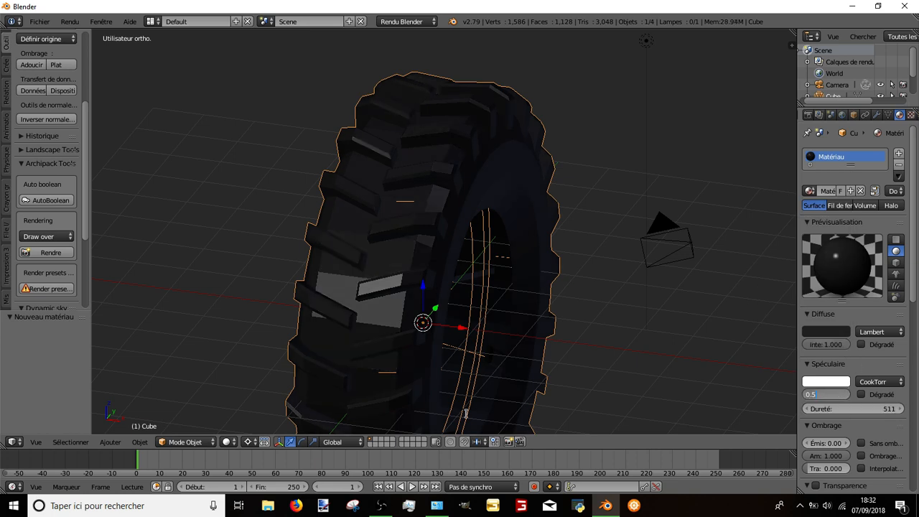
pyautogui.press('Return')
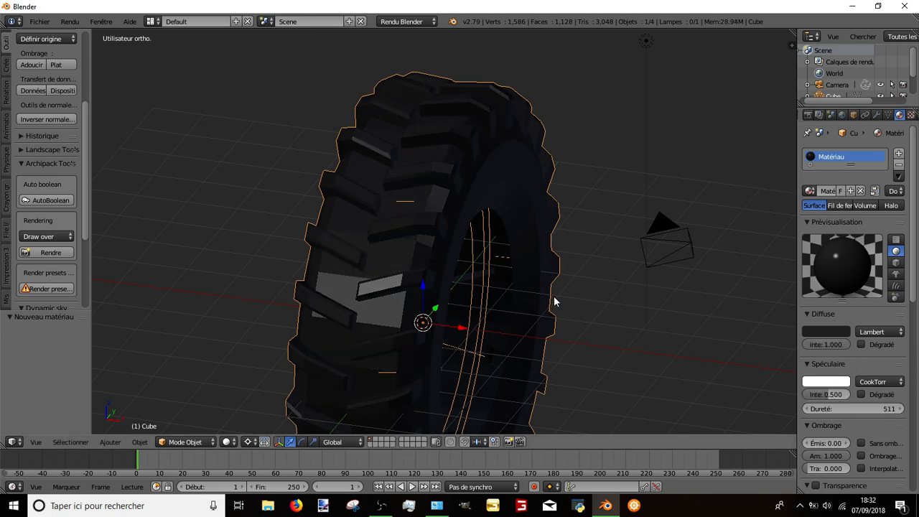
# Step: Shade the tyre smooth, add an Edge Split modifier and deselect everything
pyautogui.click(31, 65)
pyautogui.click(876, 115)
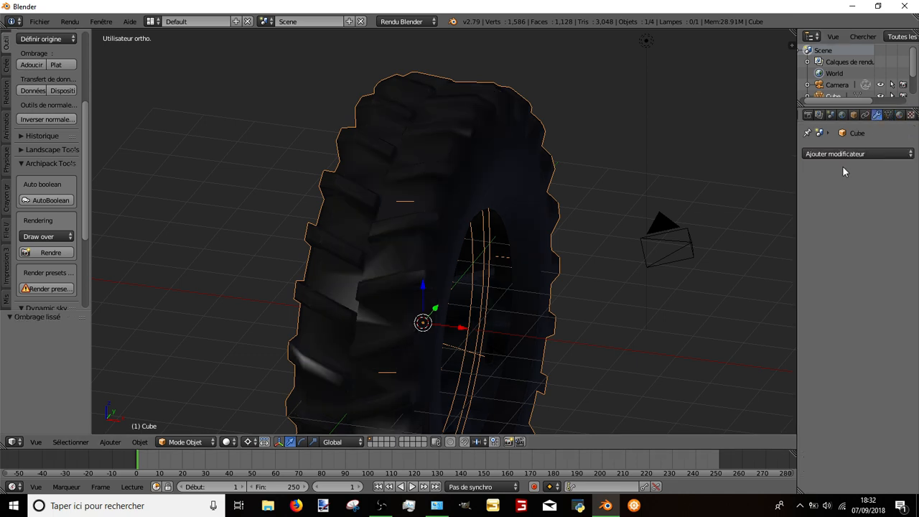
pyautogui.click(827, 154)
pyautogui.click(651, 244)
pyautogui.press('a')
pyautogui.moveTo(685, 250); pyautogui.dragTo(548, 300, button='middle')
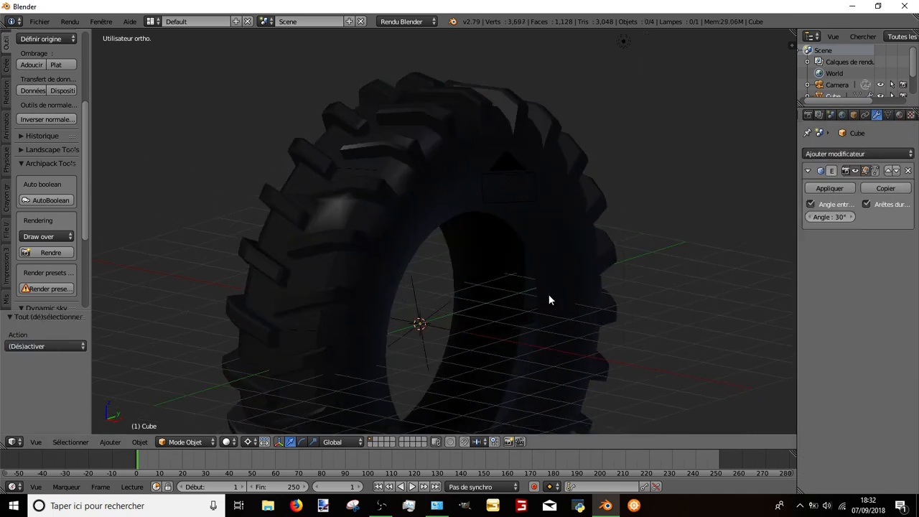
pyautogui.scroll(-4, 475, 185)
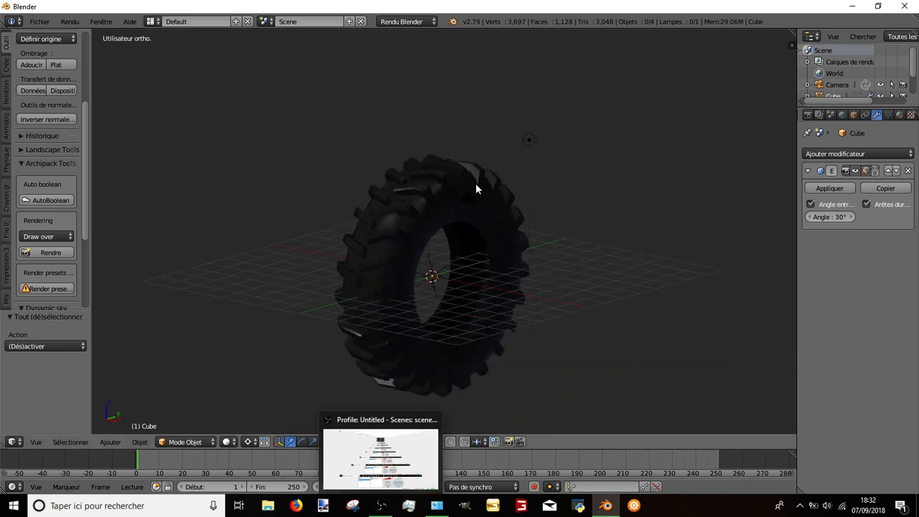
# Step: Delete the Empty at the centre of the tyre
pyautogui.moveTo(475, 186); pyautogui.dragTo(428, 254, button='middle')
pyautogui.scroll(3, 643, 292)
pyautogui.rightClick(413, 271)
pyautogui.press('x')
pyautogui.click(415, 267)
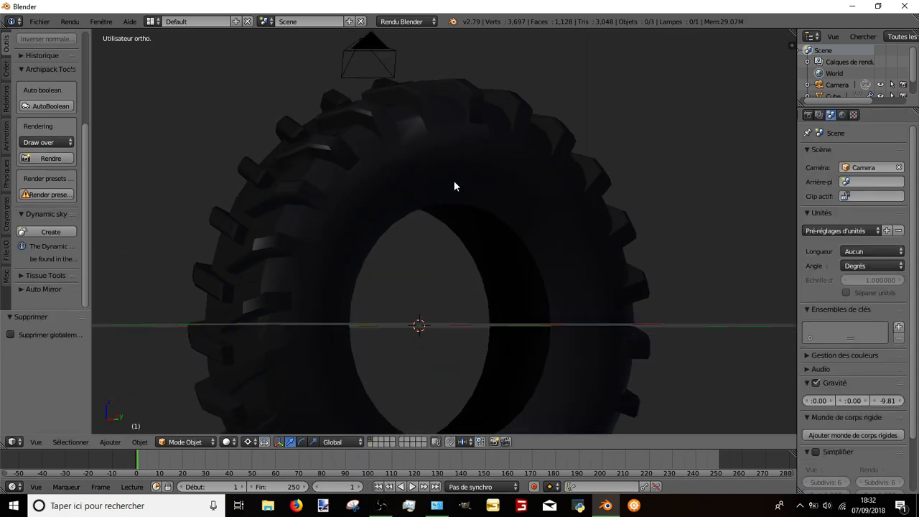
# Step: Select the tyre and rename the object as pneu
pyautogui.moveTo(453, 184); pyautogui.dragTo(563, 184, button='middle')
pyautogui.rightClick(502, 241)
pyautogui.press('Tab')
pyautogui.press('a')
pyautogui.press('Tab')
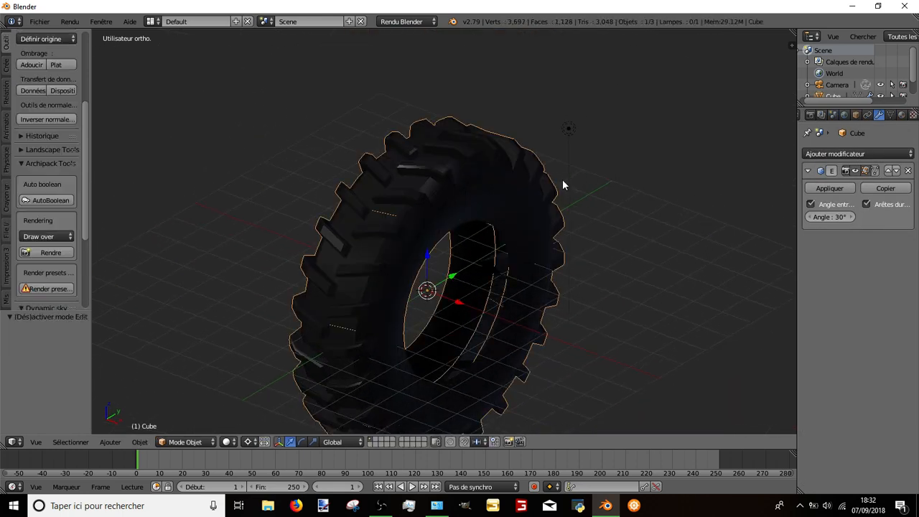
pyautogui.click(855, 115)
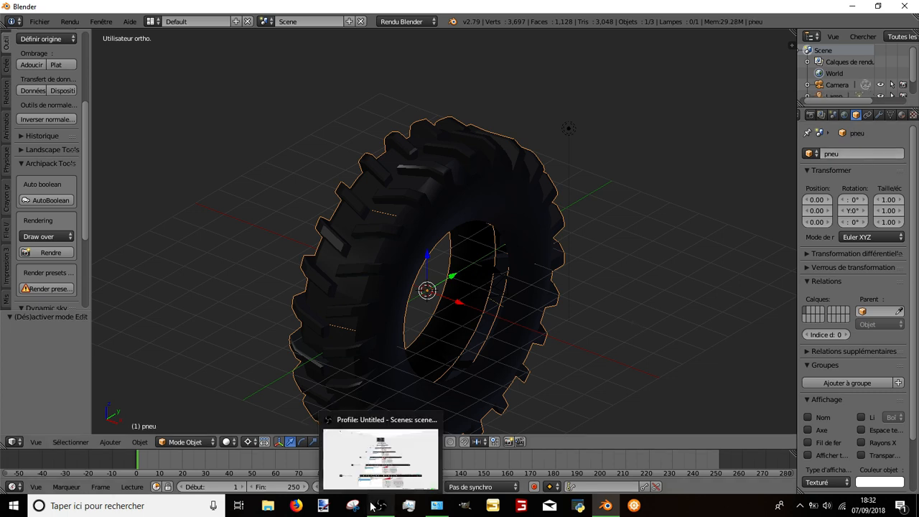
# Step: Delete the lamp and the camera from the scene
pyautogui.scroll(-4, 417, 241)
pyautogui.scroll(3, 484, 266)
pyautogui.press('a')
pyautogui.moveTo(530, 260); pyautogui.dragTo(554, 235, button='middle')
pyautogui.rightClick(414, 240)
pyautogui.press('Delete')
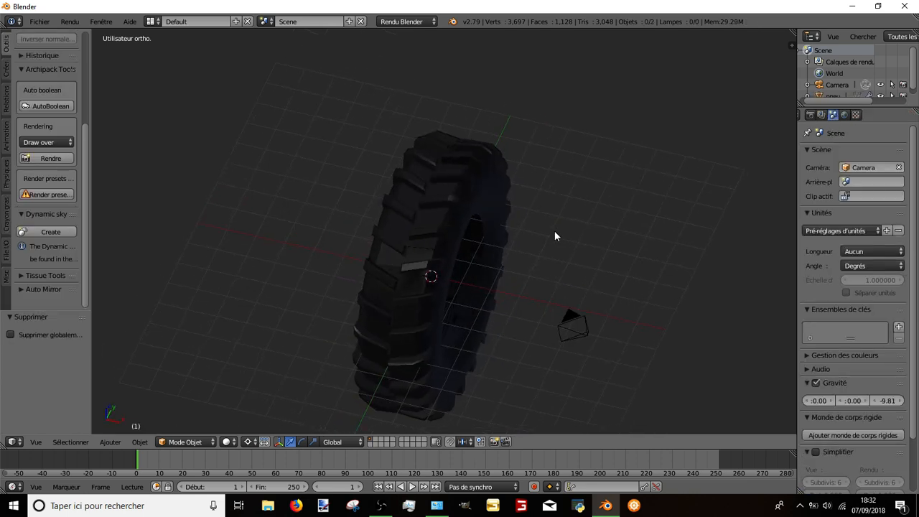
pyautogui.rightClick(580, 308)
pyautogui.press('x')
pyautogui.click(578, 306)
# Step: Check the scene in wireframe for leftover objects and examine the finished tyre from several angles and from above
pyautogui.press('z')
pyautogui.press('a')
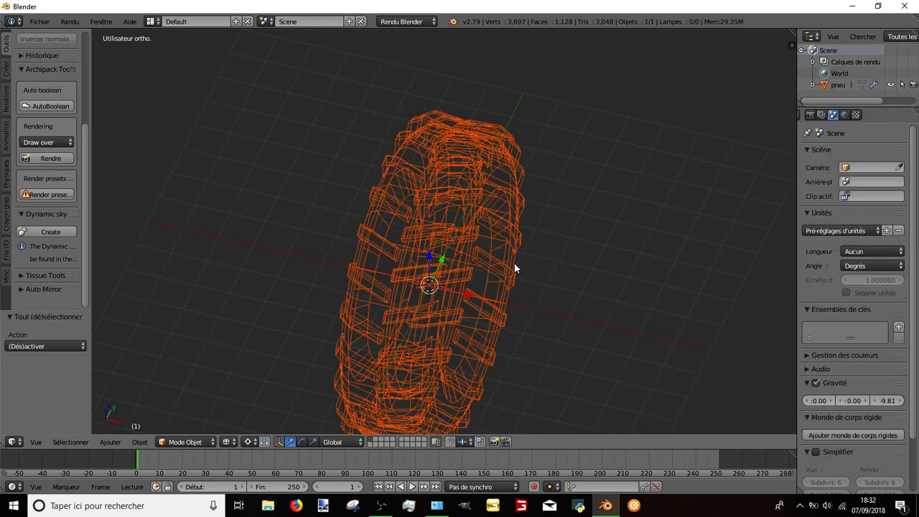
pyautogui.press('z')
pyautogui.rightClick(480, 222)
pyautogui.press('a')
pyautogui.moveTo(488, 228); pyautogui.dragTo(438, 323, button='middle')
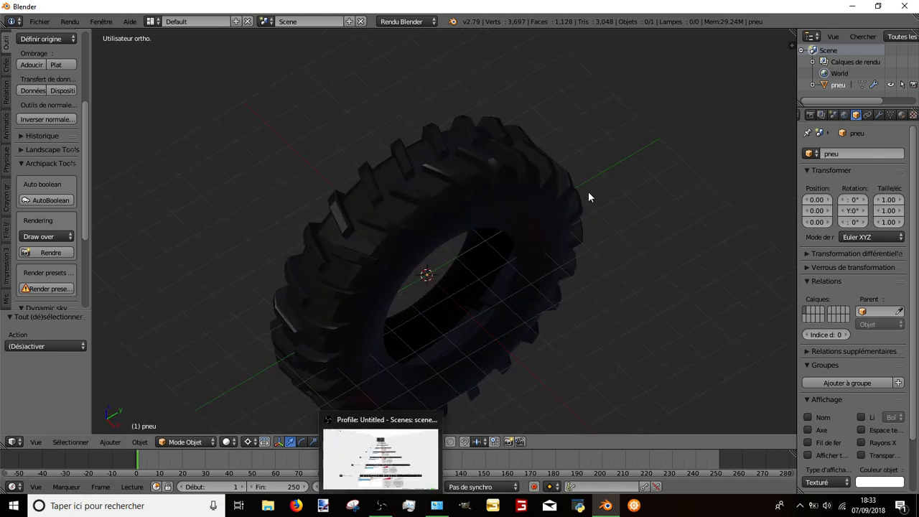
pyautogui.moveTo(588, 191); pyautogui.dragTo(671, 278, button='middle')
pyautogui.scroll(-3, 586, 197)
pyautogui.press('KP_7')
pyautogui.scroll(2, 641, 291)
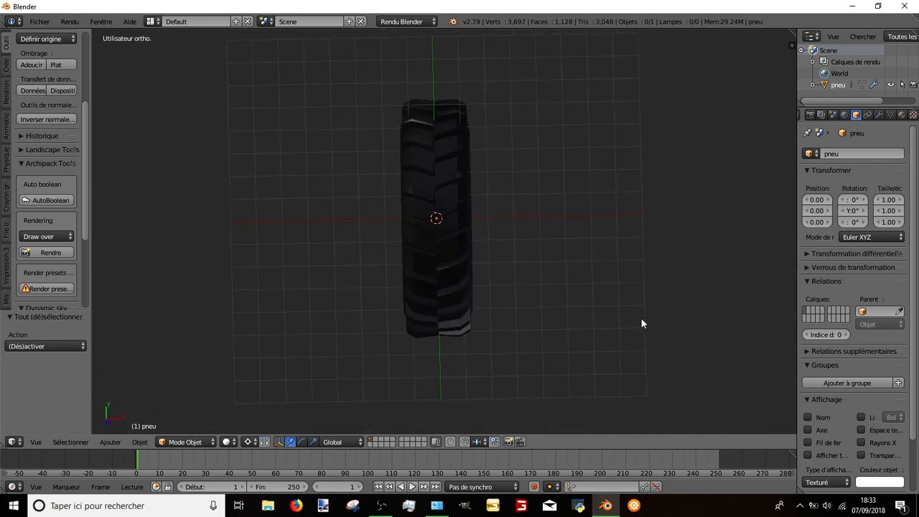
pyautogui.scroll(2, 626, 290)
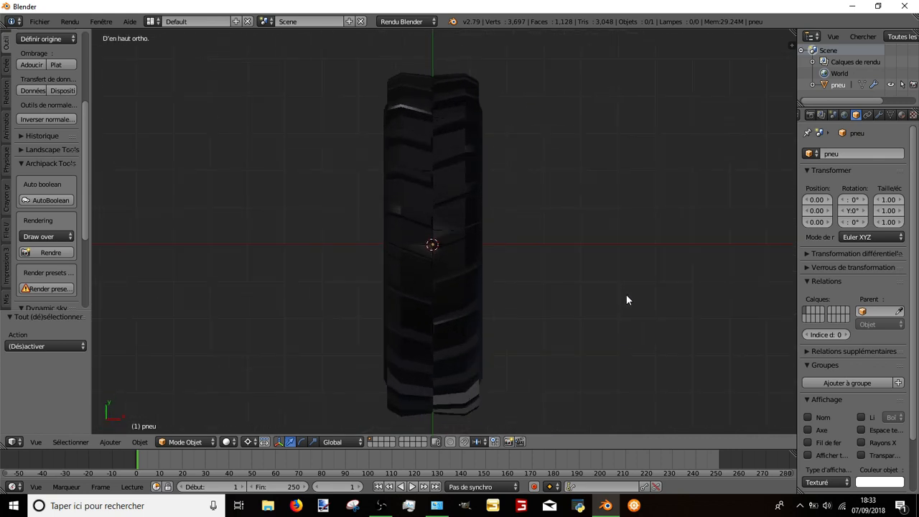